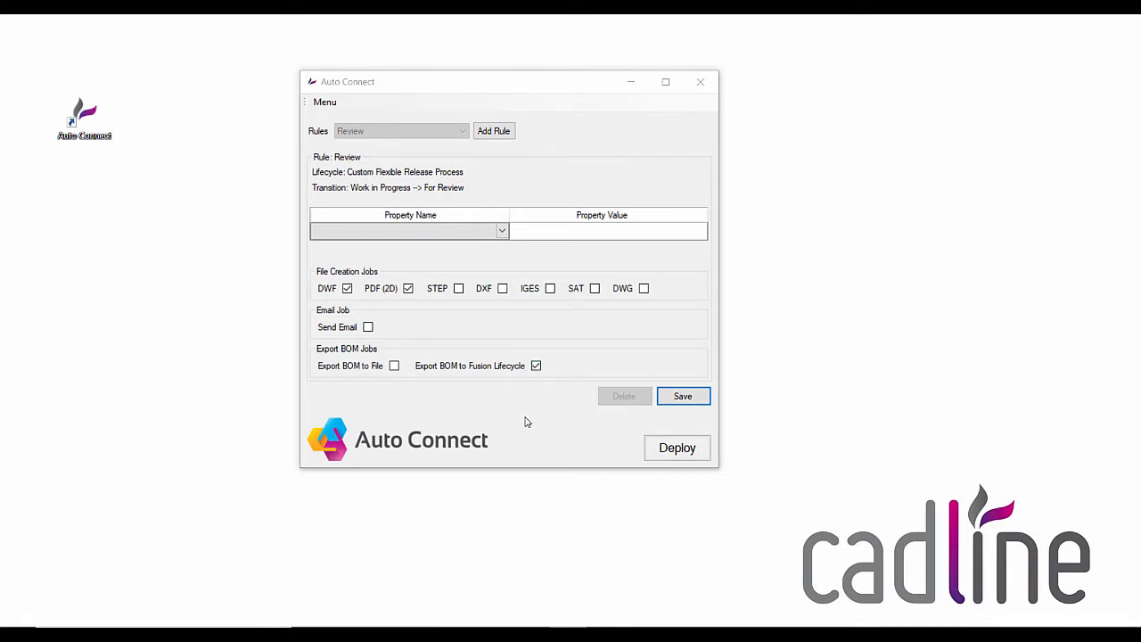
# - Review the BOM export settings for Fusion Lifecycle, including credentials, FLC items, property mapping and FLC change orders
pyautogui.click(328, 103)
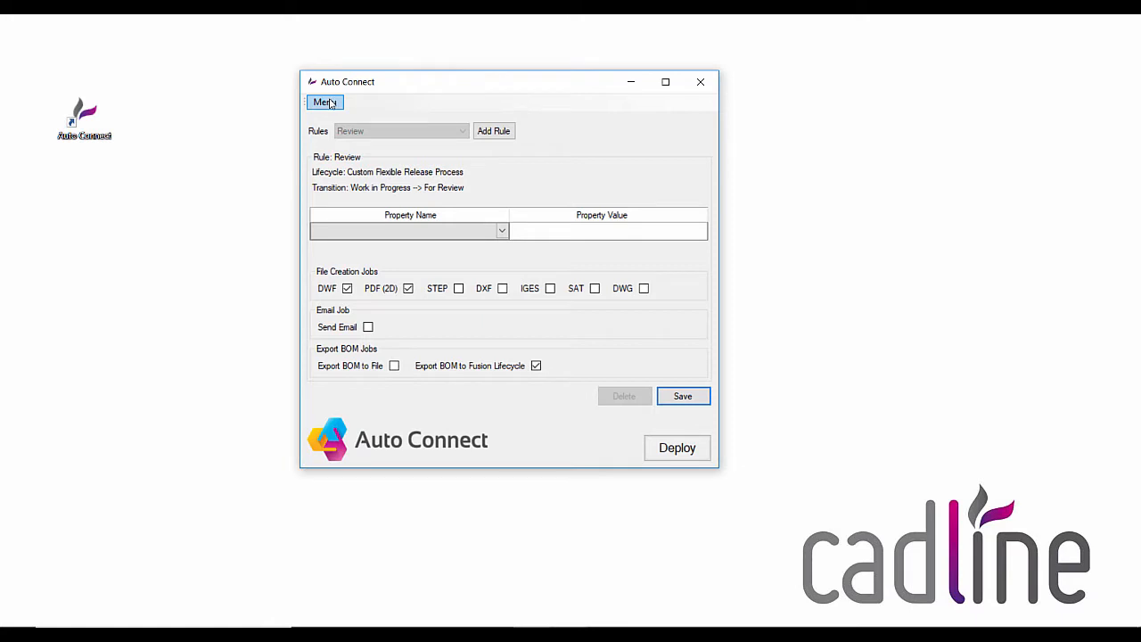
pyautogui.click(326, 103)
pyautogui.click(336, 117)
pyautogui.click(182, 117)
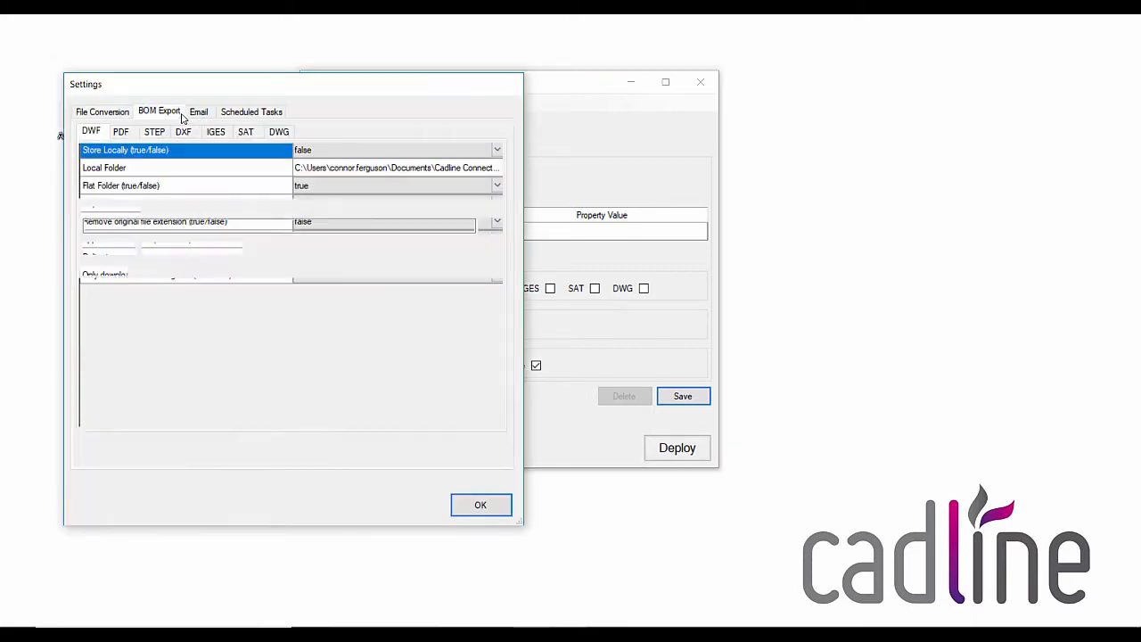
pyautogui.click(178, 132)
pyautogui.click(161, 161)
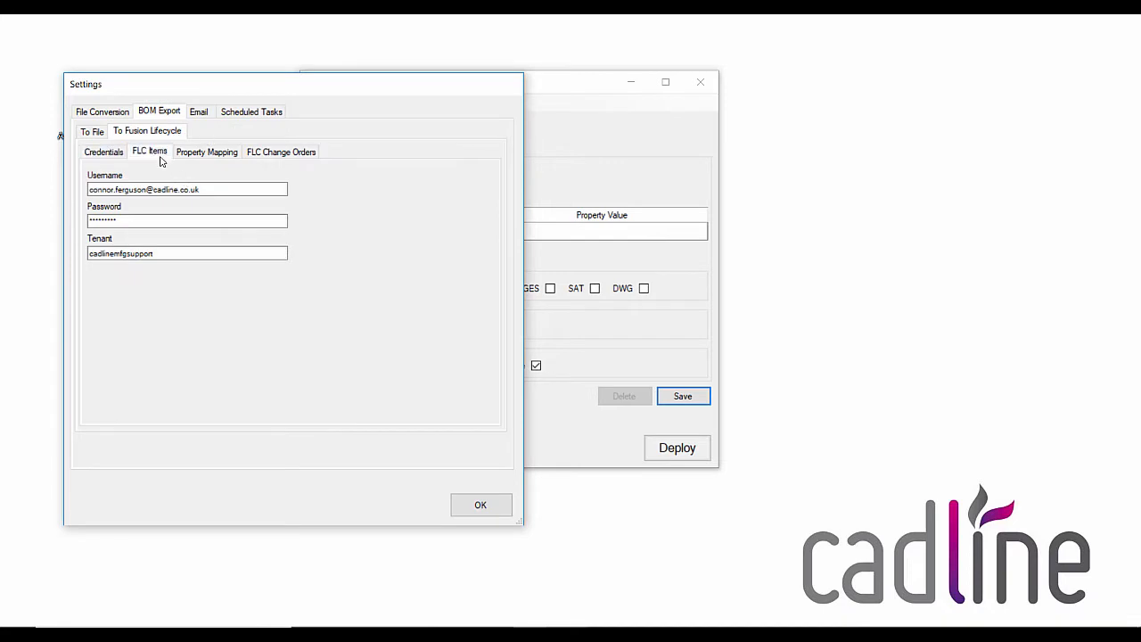
pyautogui.click(207, 156)
pyautogui.click(267, 152)
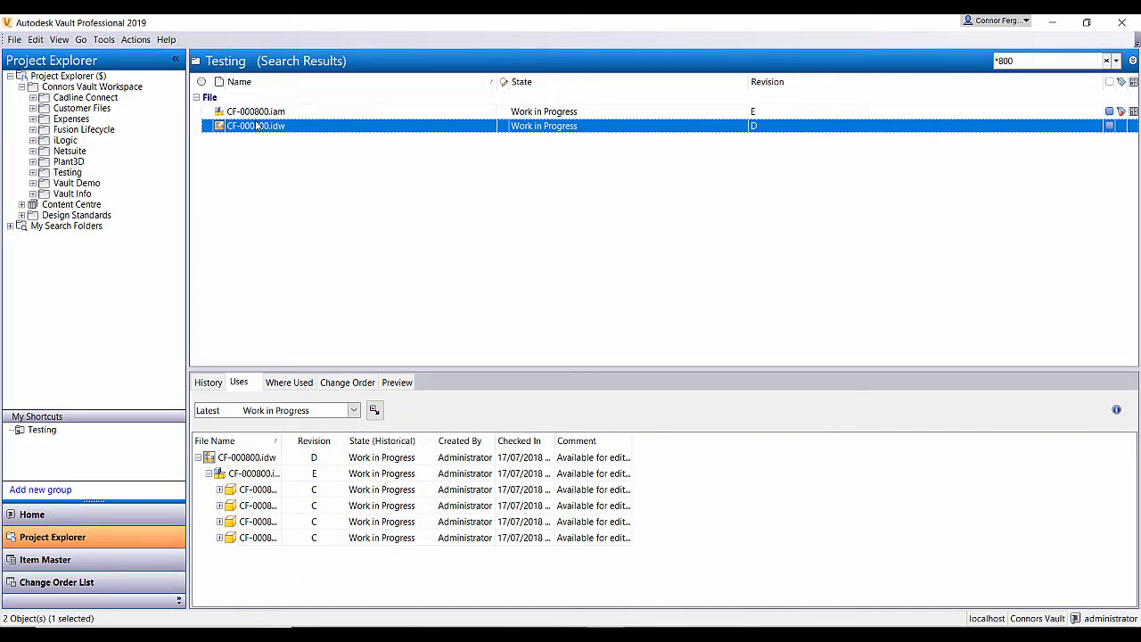
# - Change the lifecycle state of CF-000800.idw and all the files it uses to For Review, with the comment "Under review"
pyautogui.click(243, 458)
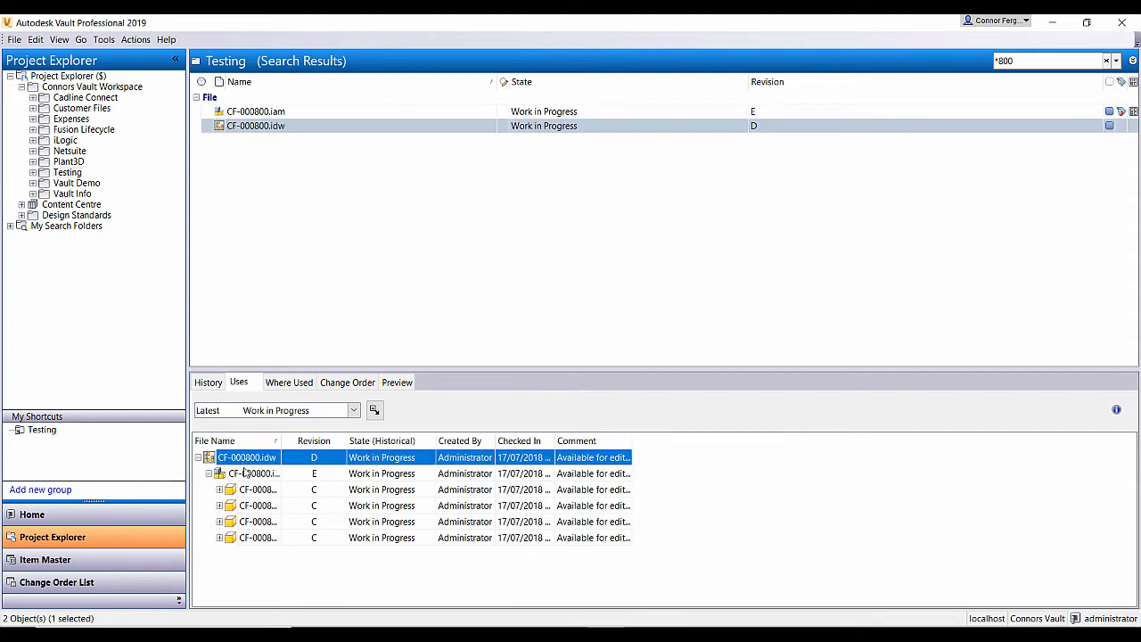
pyautogui.keyDown('shift'); pyautogui.click(257, 539); pyautogui.keyUp('shift')
pyautogui.rightClick(266, 539)
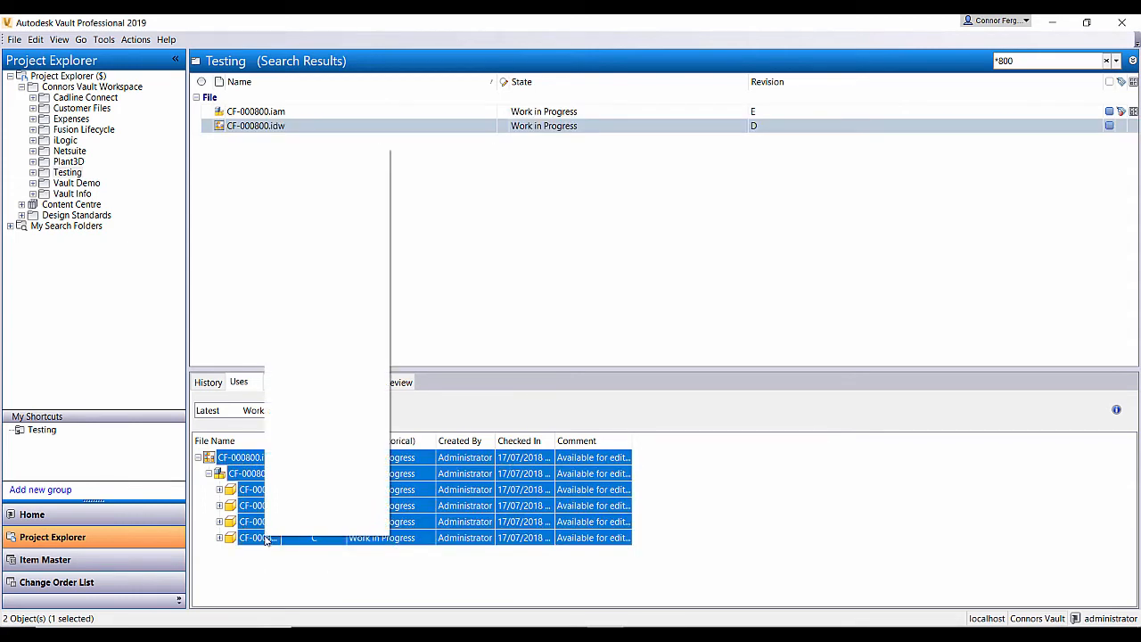
pyautogui.click(321, 330)
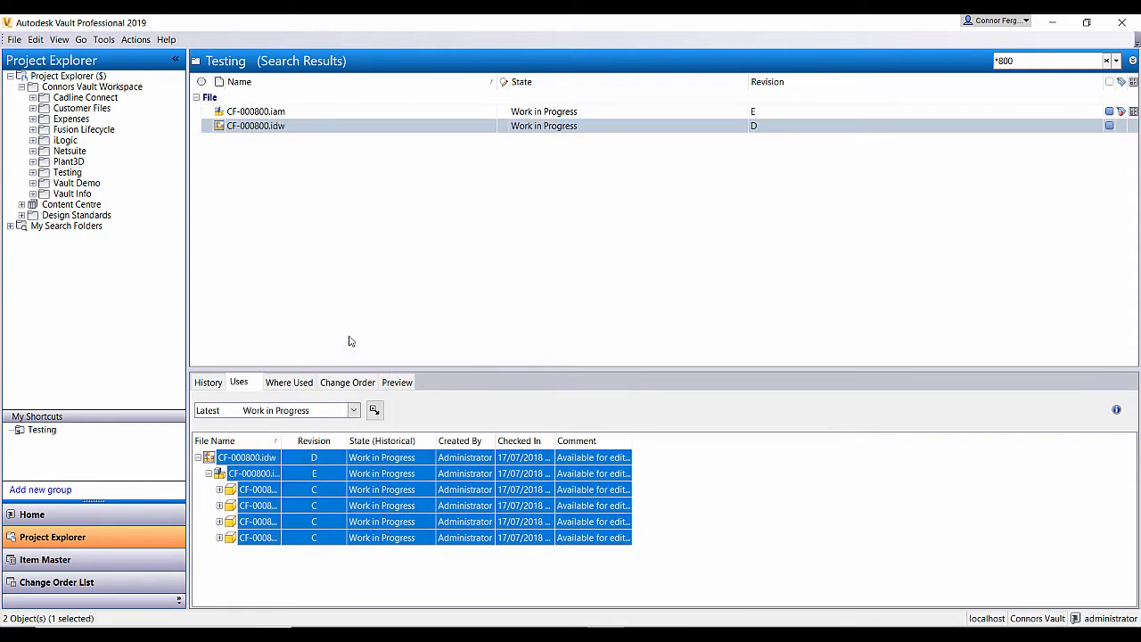
pyautogui.click(420, 184)
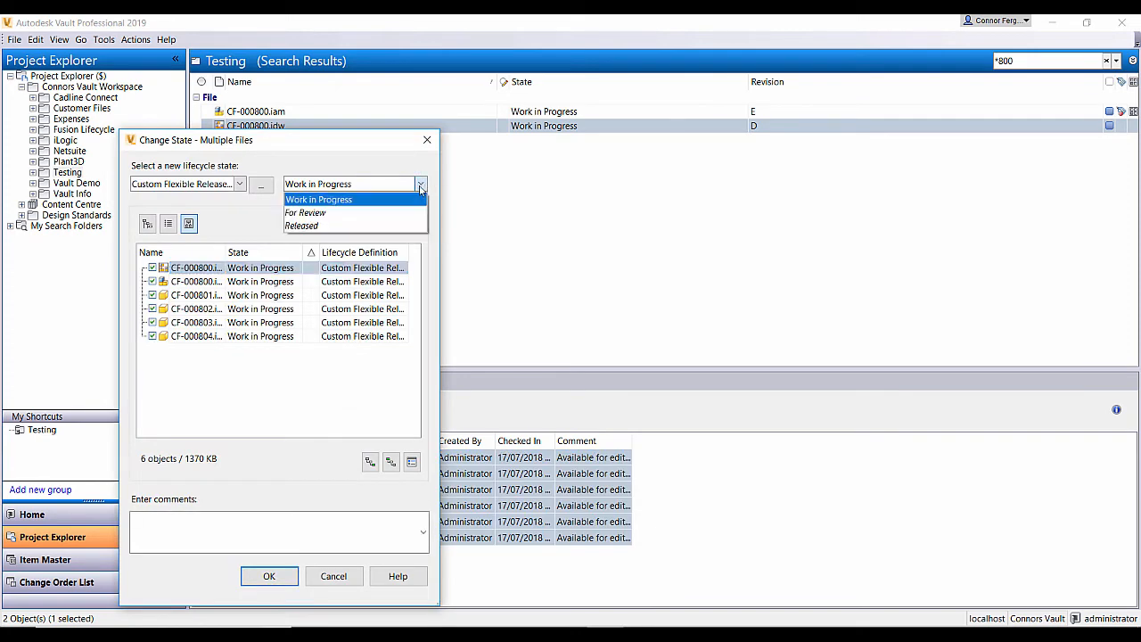
pyautogui.click(388, 213)
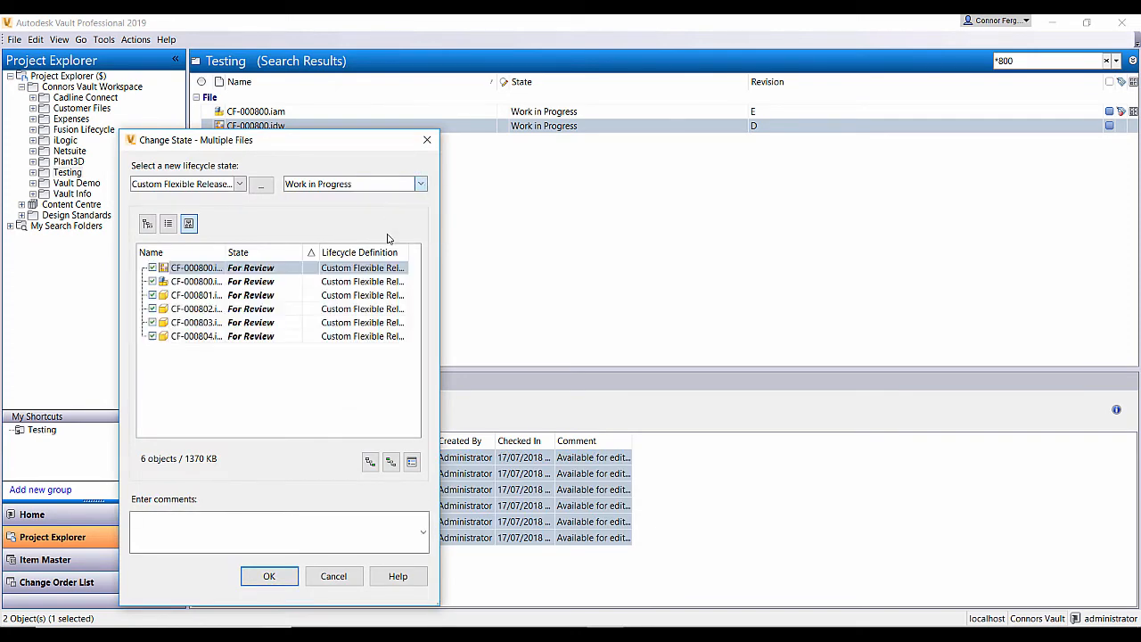
pyautogui.click(301, 527)
pyautogui.write('Under review')
pyautogui.click(270, 576)
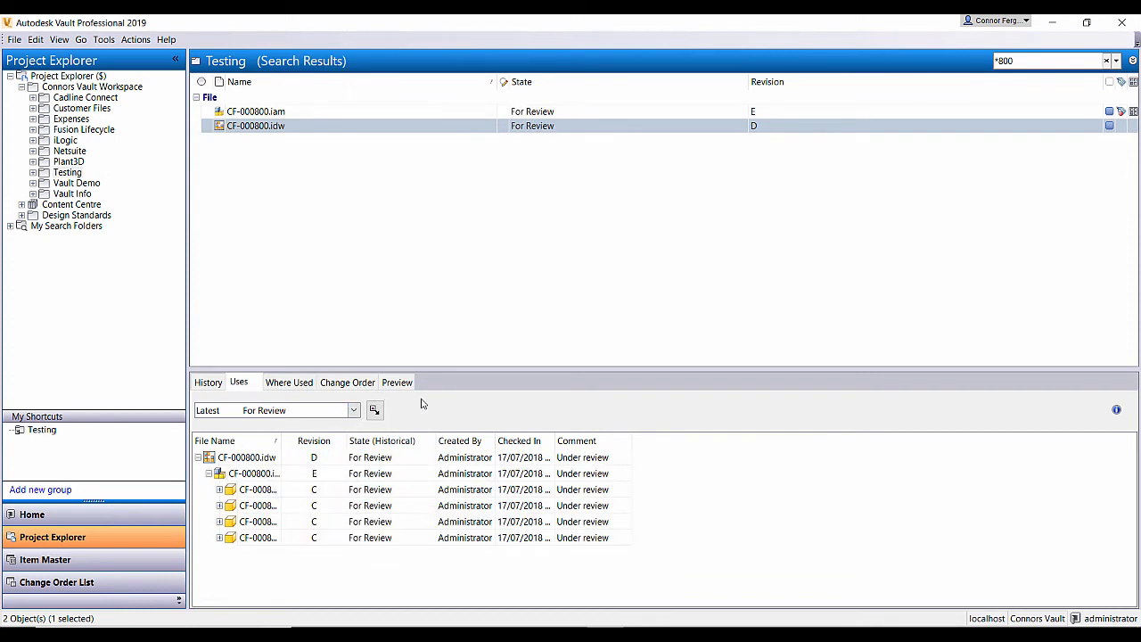
# - Switch to Fusion Lifecycle in the browser and reload the Vault Integration Items list
pyautogui.hotkey('alt', 'Tab')
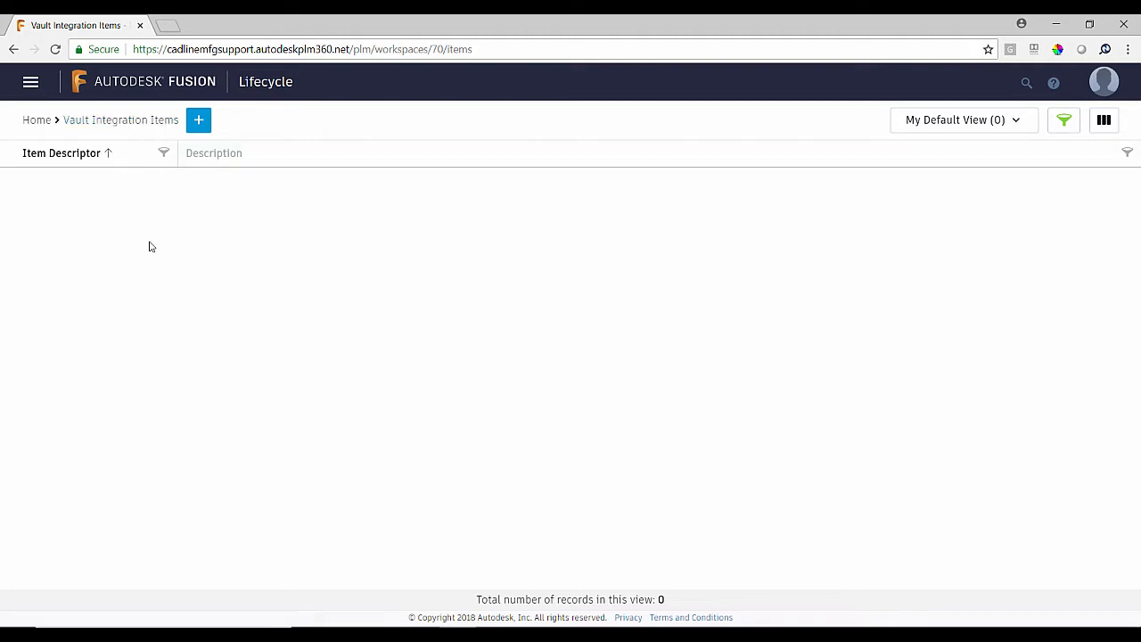
pyautogui.click(55, 49)
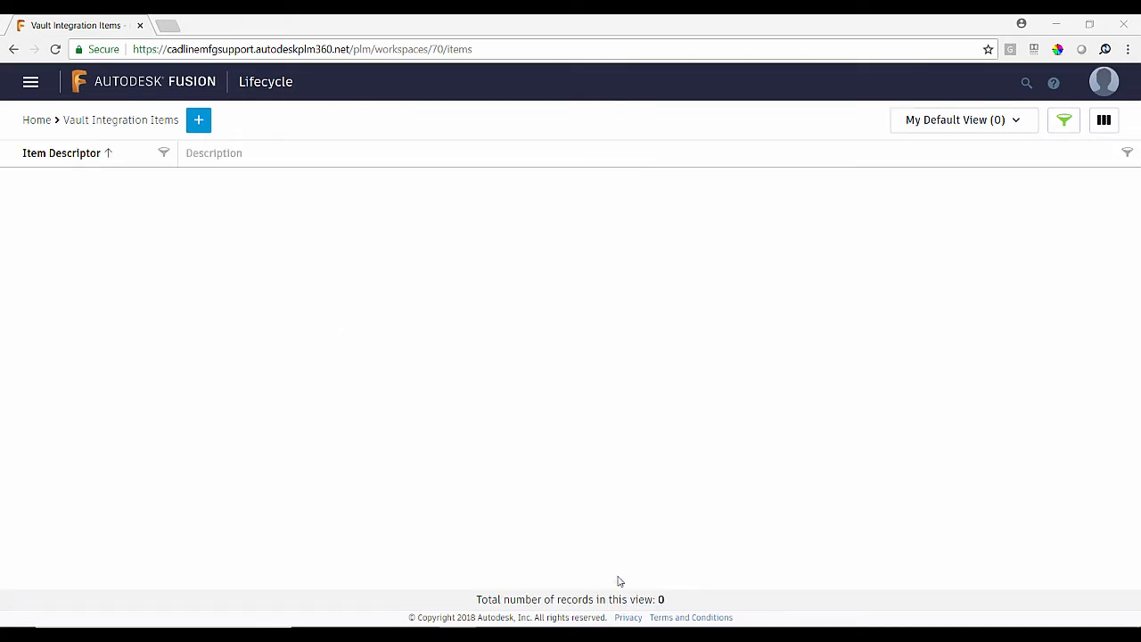
# - Switch to Autodesk Vault, view the job server queue and refresh it repeatedly to monitor the export jobs
pyautogui.click(621, 635)
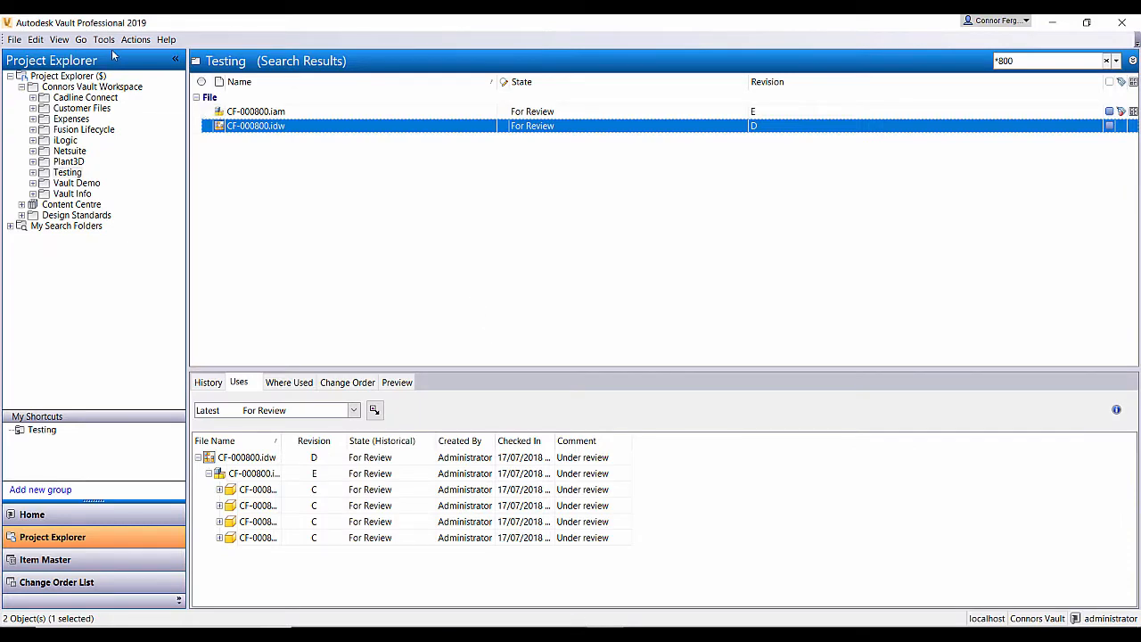
pyautogui.click(106, 42)
pyautogui.click(159, 124)
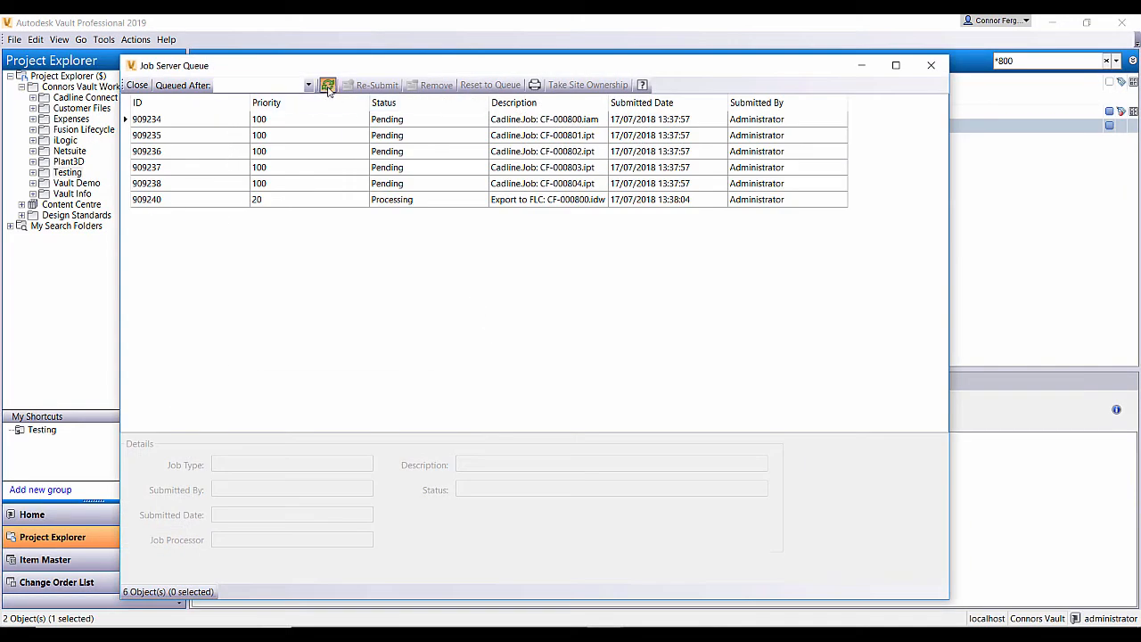
pyautogui.click(328, 87)
pyautogui.click(328, 86)
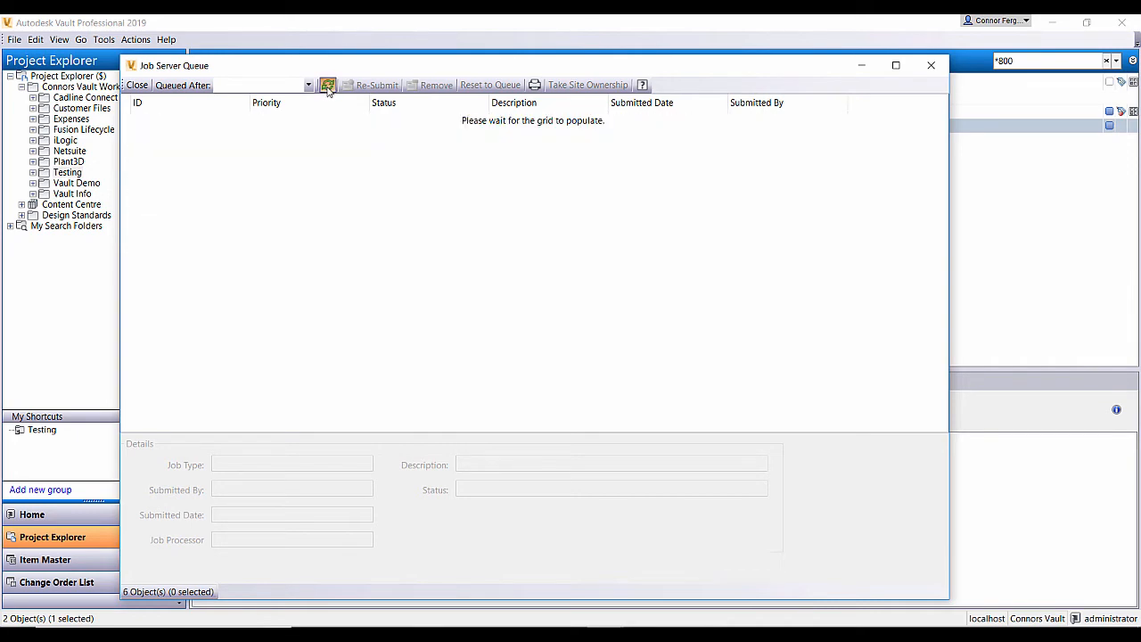
pyautogui.click(328, 87)
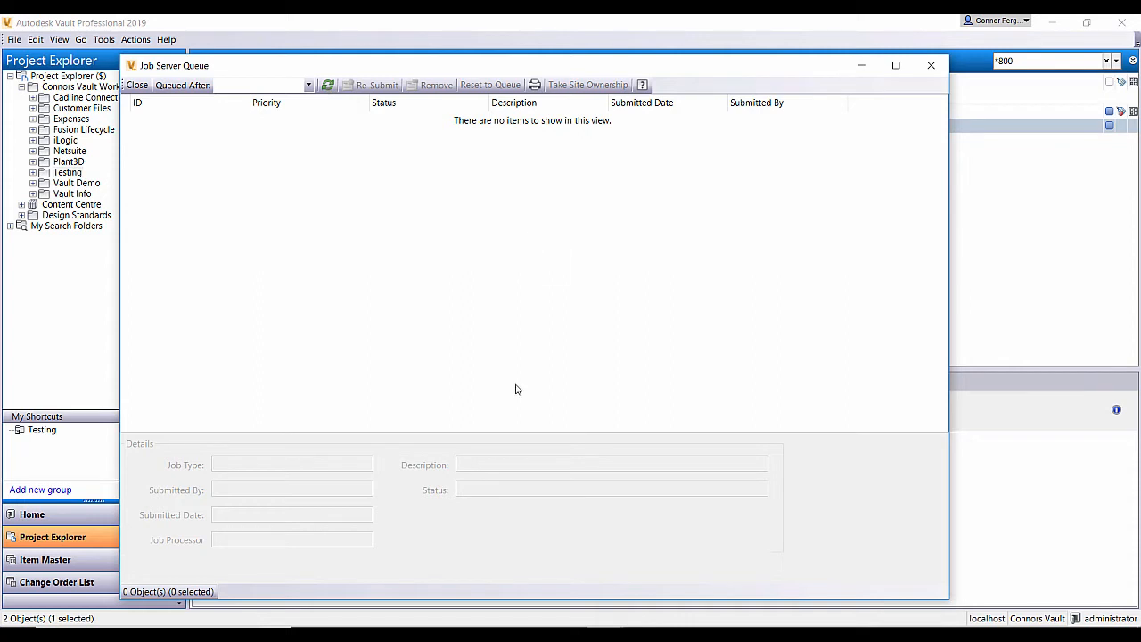
# - Return to Fusion Lifecycle and reload the Vault Integration Items workspace to check for the exported files
pyautogui.click(461, 634)
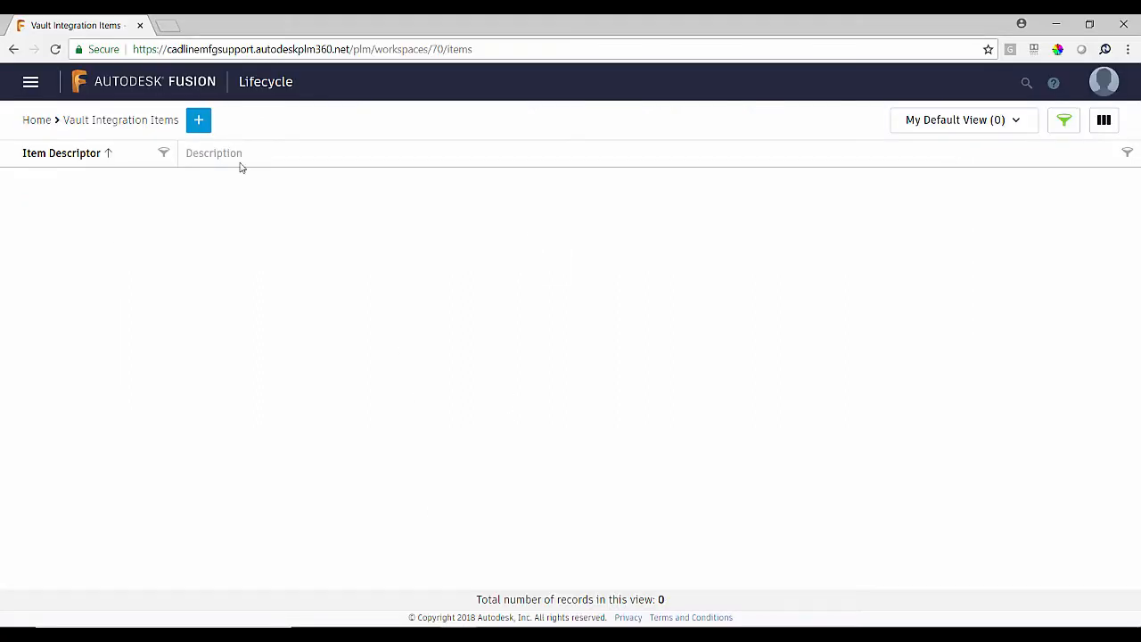
pyautogui.click(56, 50)
pyautogui.click(56, 50)
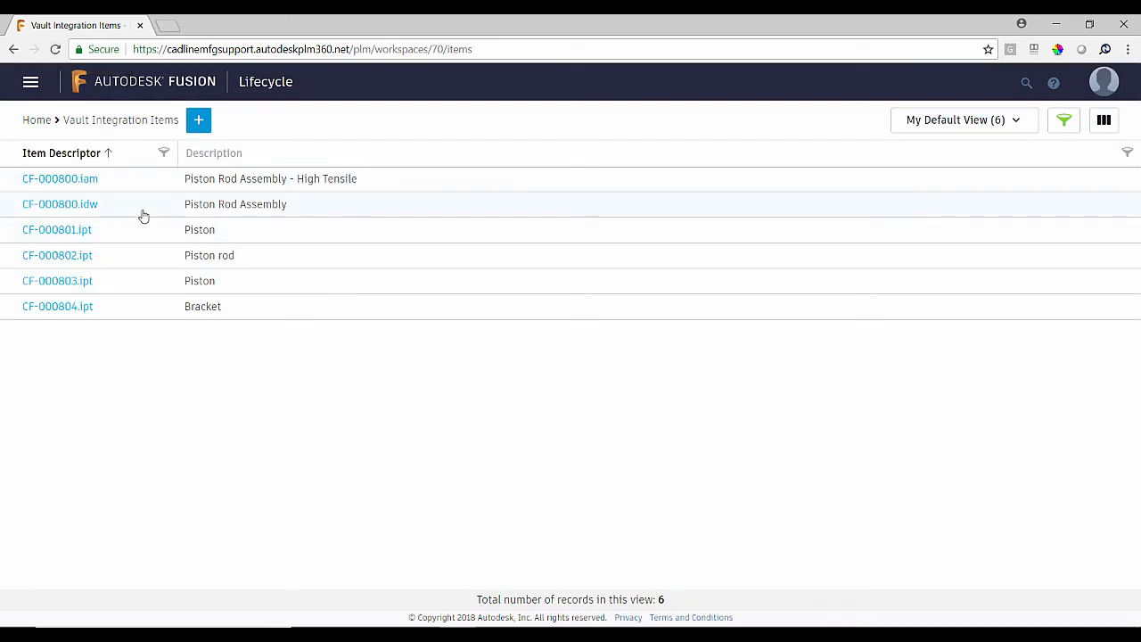
# - Inspect the item details, bill of materials, where-used list and visualization files of CF-000800.iam
pyautogui.click(75, 186)
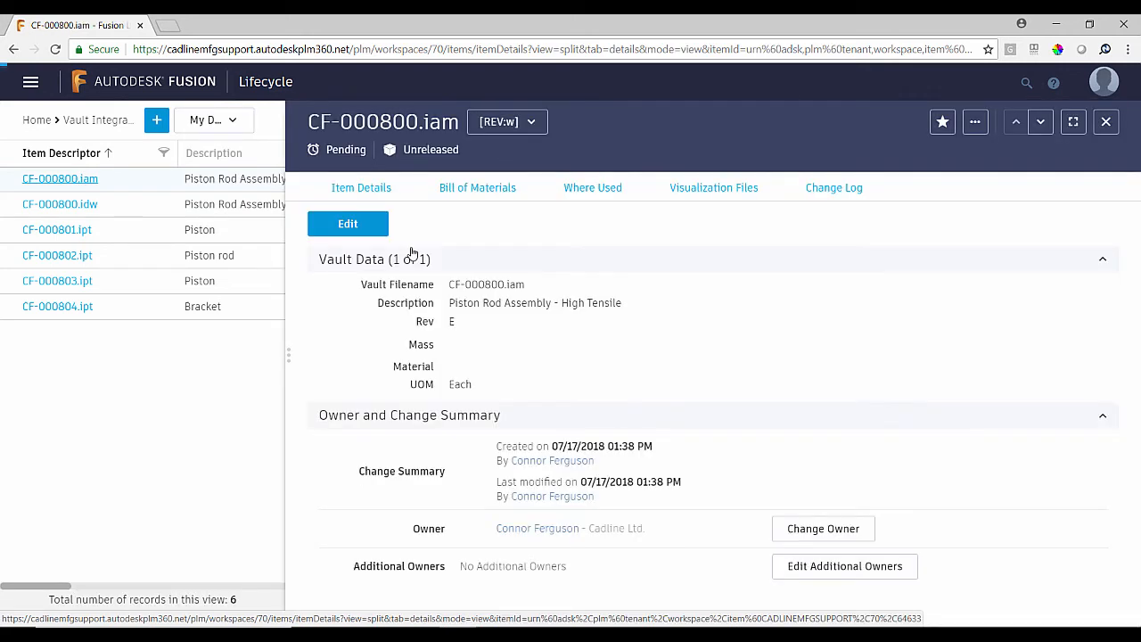
pyautogui.click(486, 201)
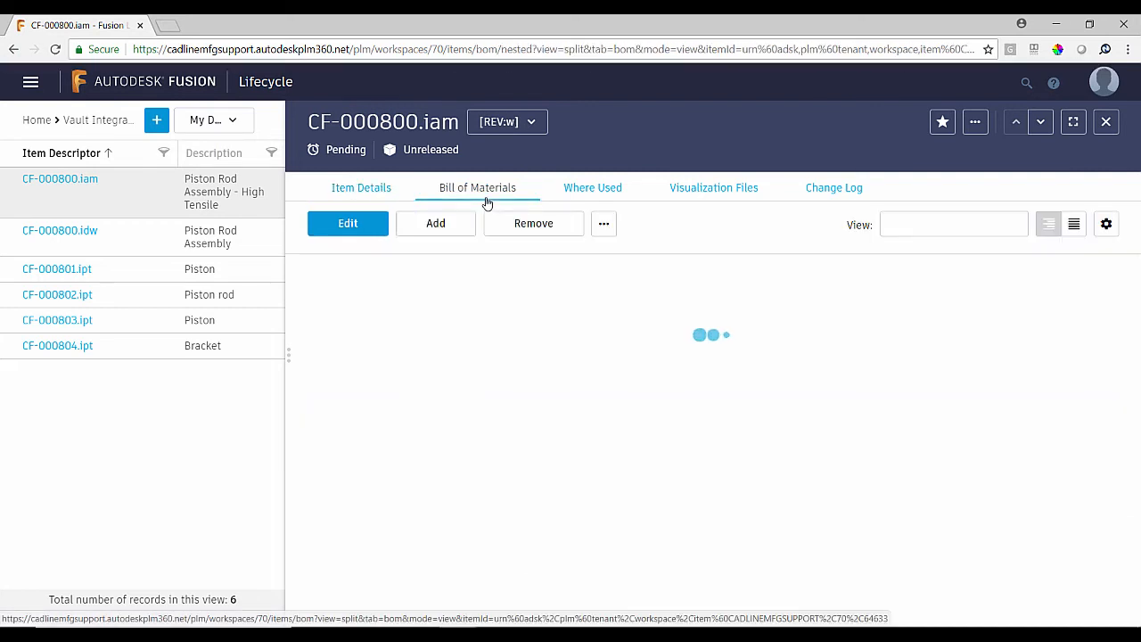
pyautogui.click(598, 190)
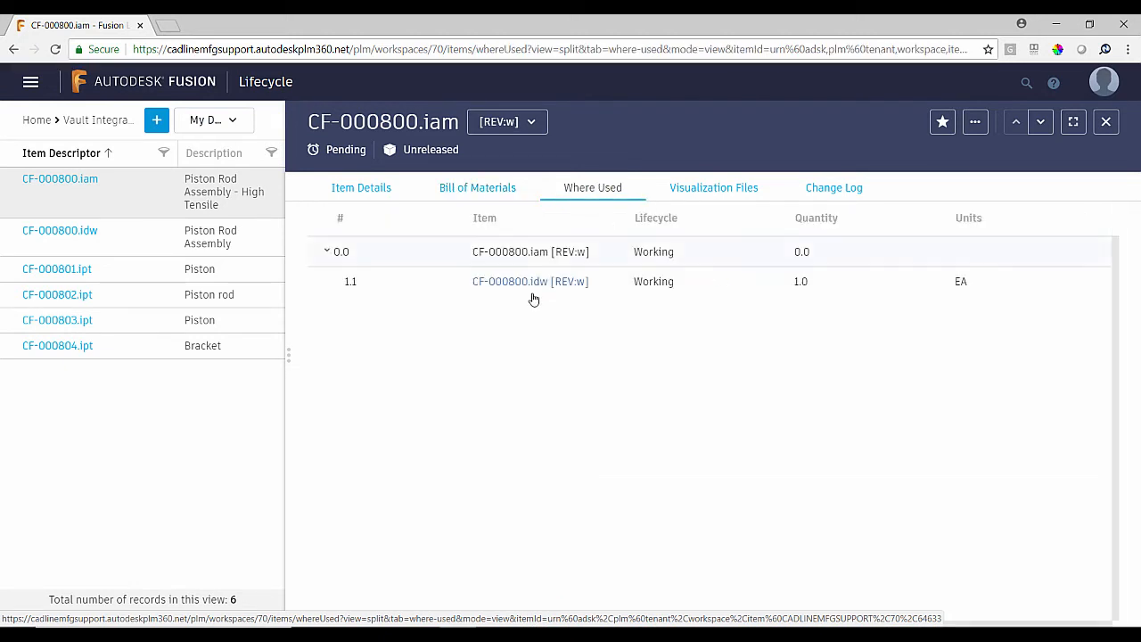
pyautogui.click(720, 192)
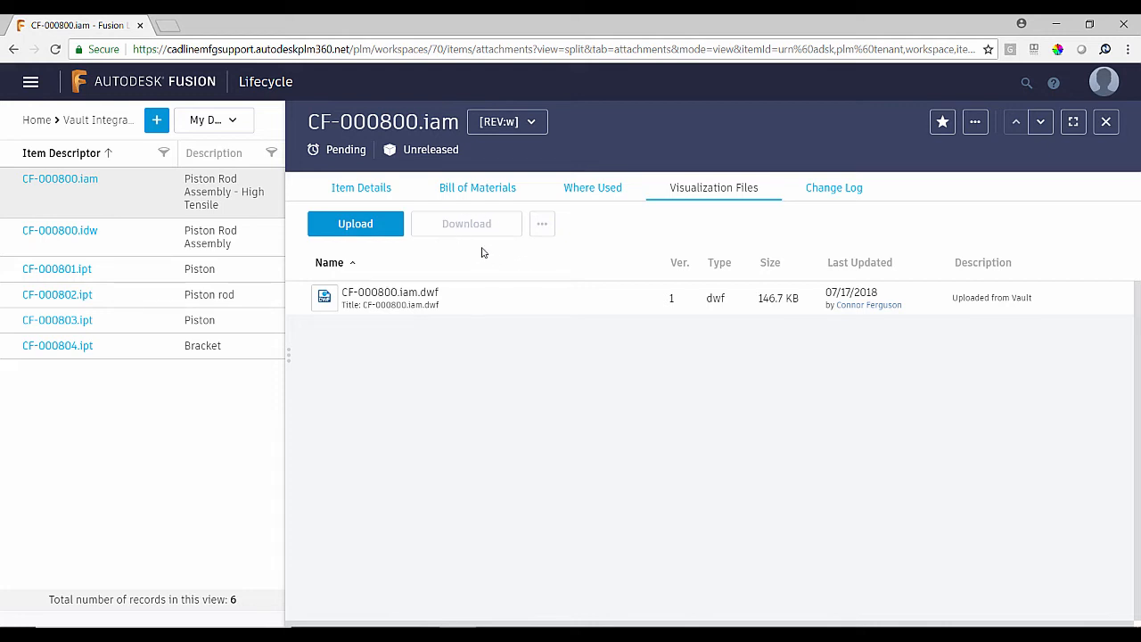
# - Open the Vault Integration Change Orders workspace from the Integration category
pyautogui.click(30, 82)
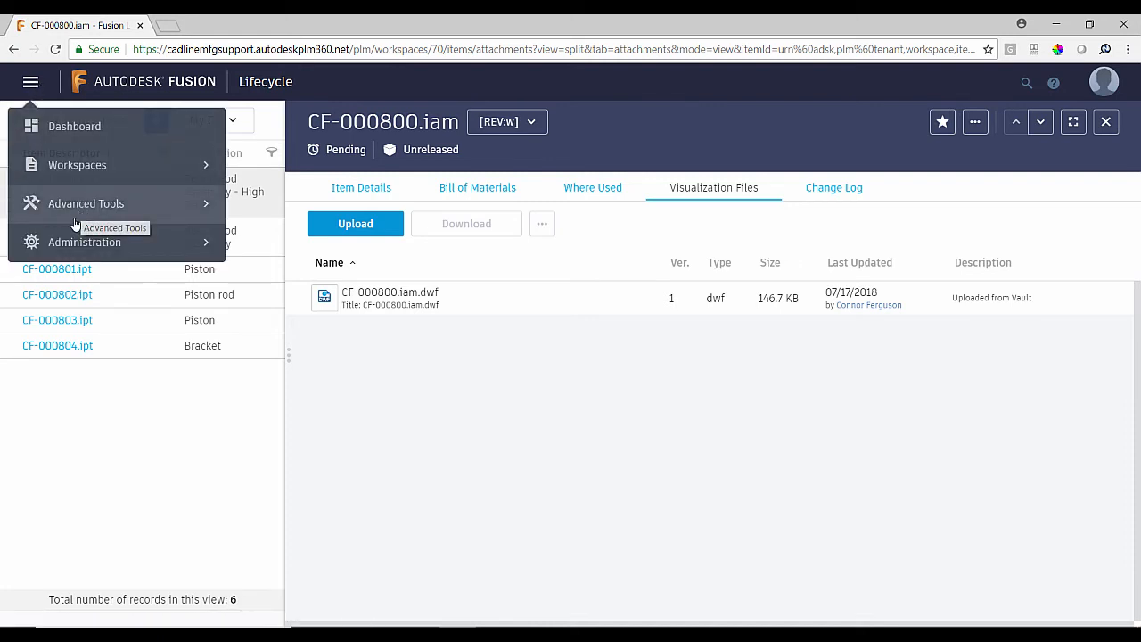
pyautogui.click(89, 166)
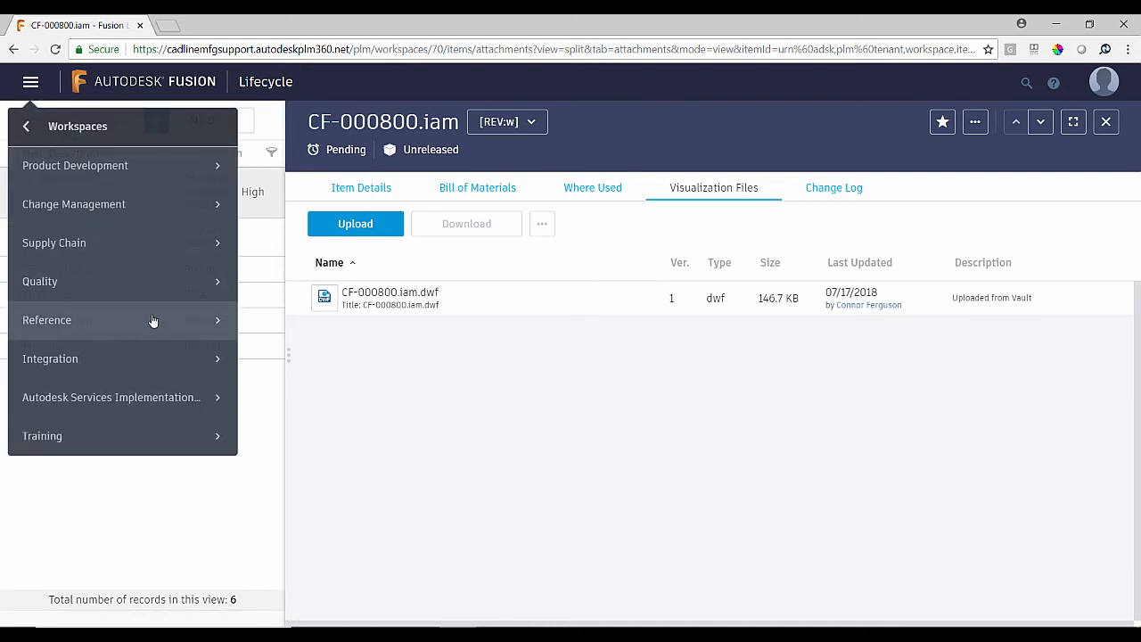
pyautogui.click(111, 362)
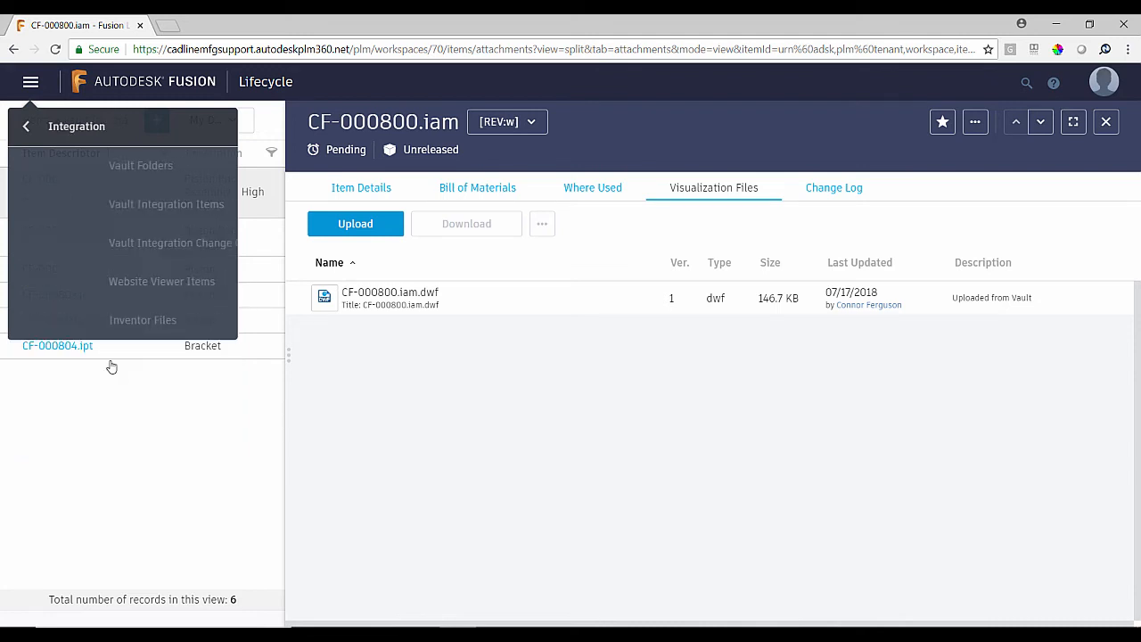
pyautogui.click(135, 245)
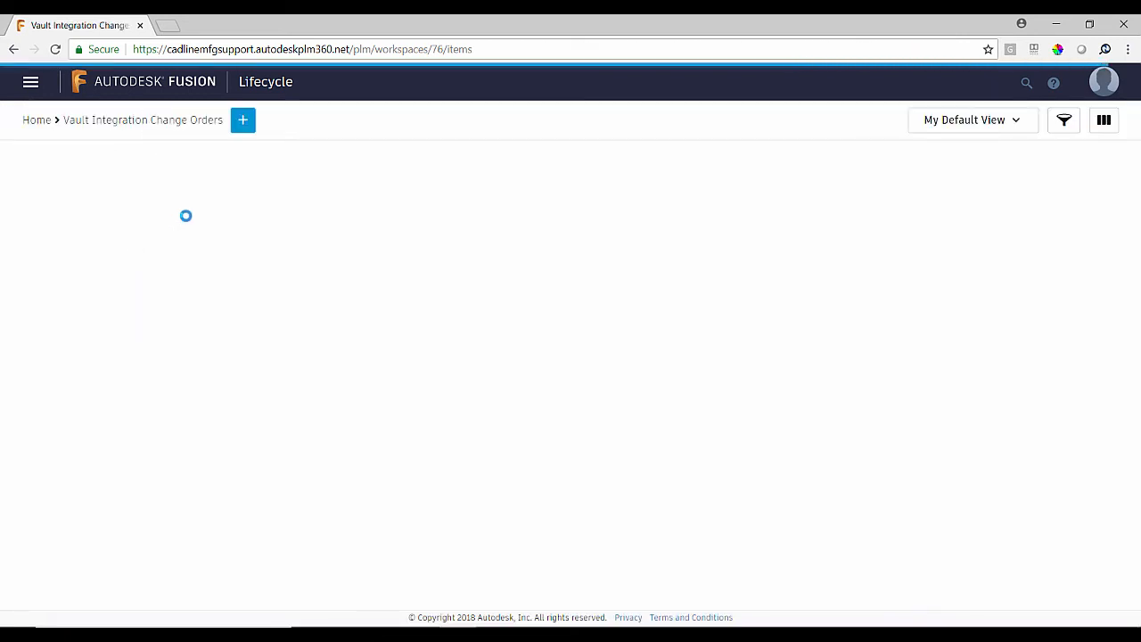
# - Create and save a change order titled "Piston Rod" with the change reason code Initial Release
pyautogui.click(243, 122)
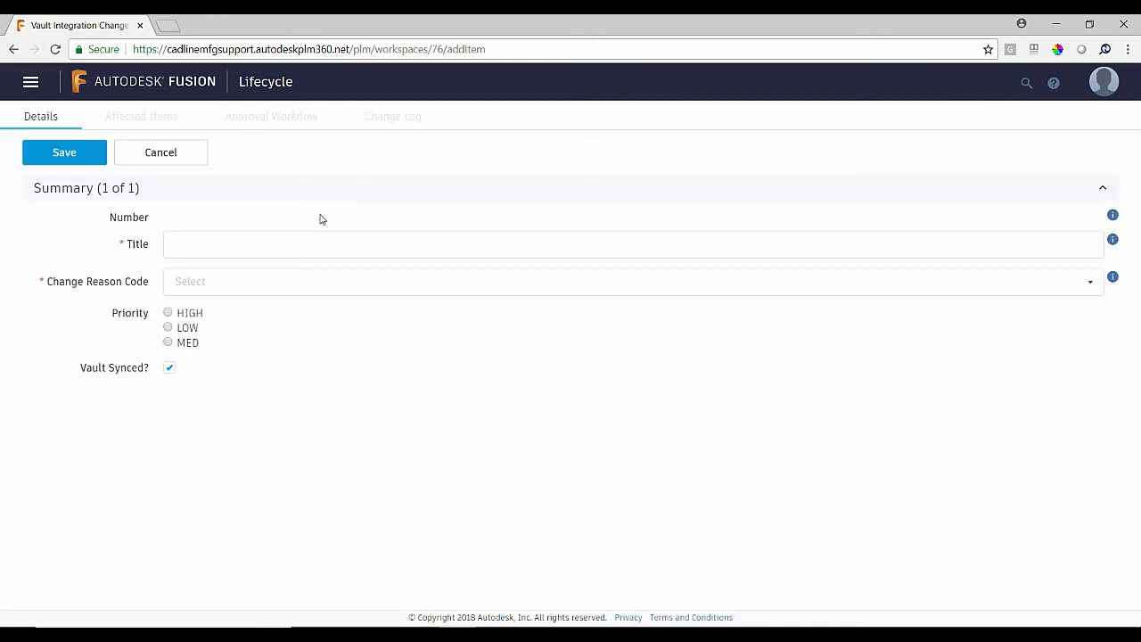
pyautogui.click(239, 244)
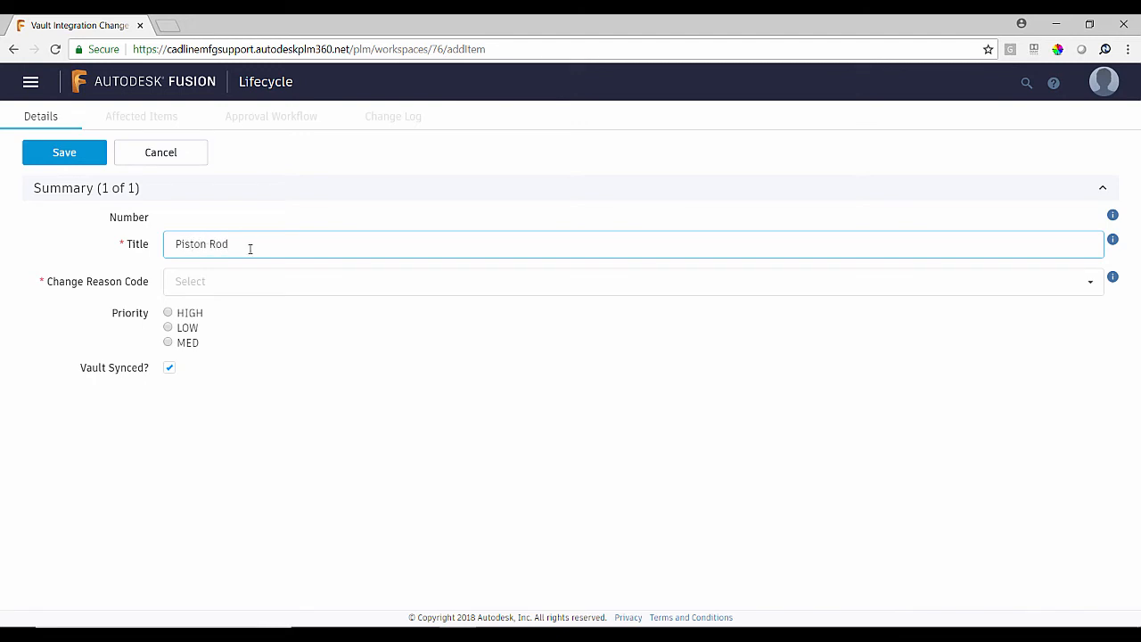
pyautogui.click(1093, 285)
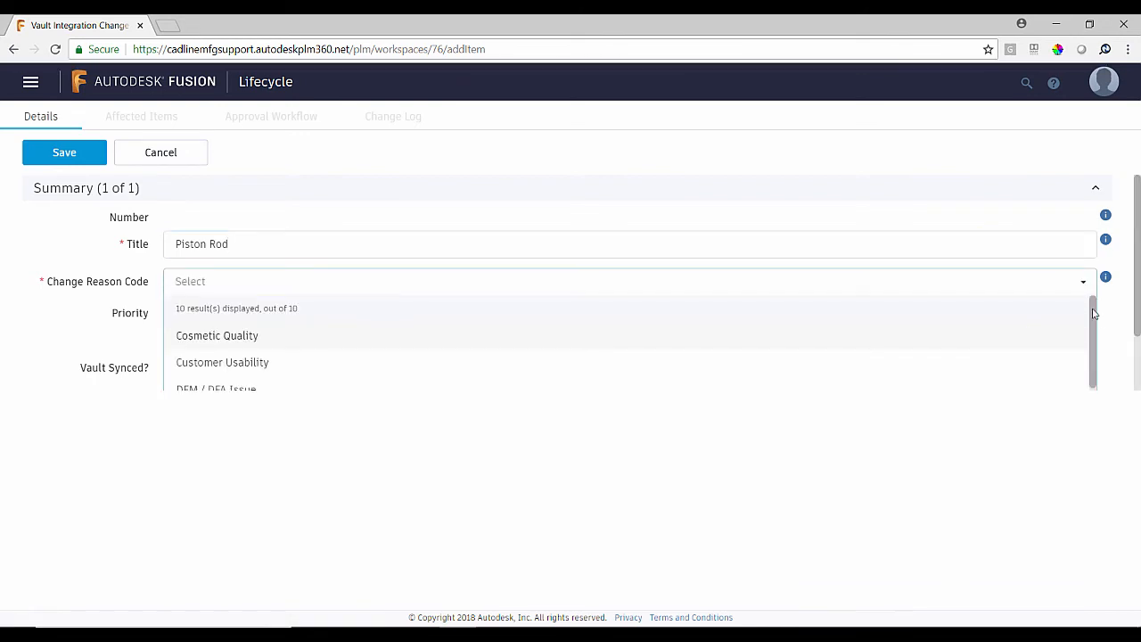
pyautogui.moveTo(1093, 313); pyautogui.dragTo(1094, 394)
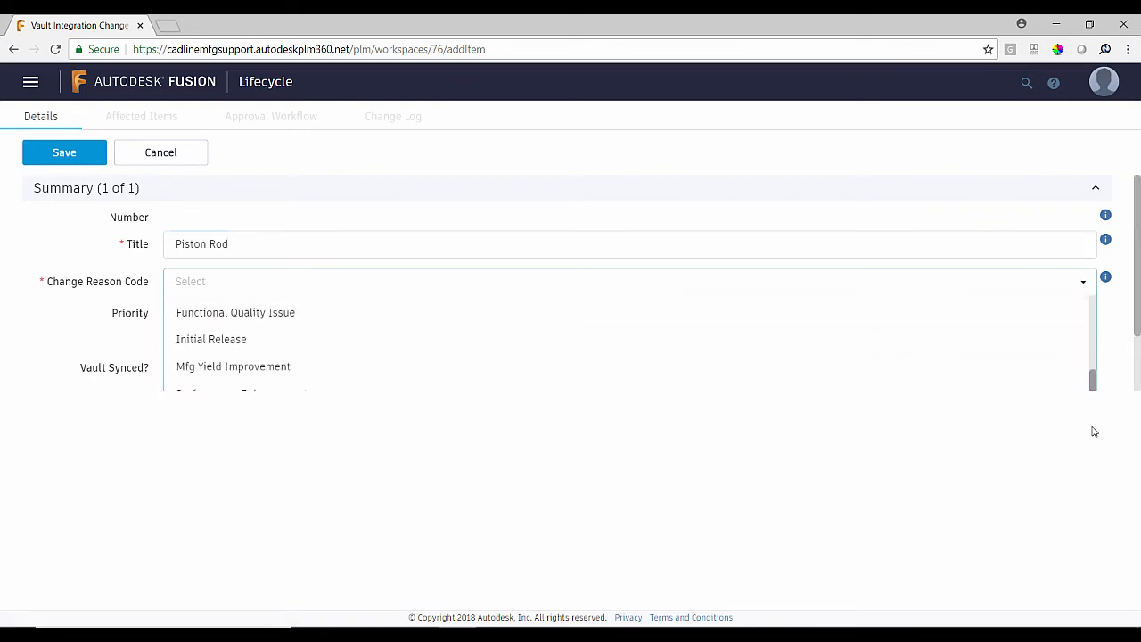
pyautogui.click(248, 346)
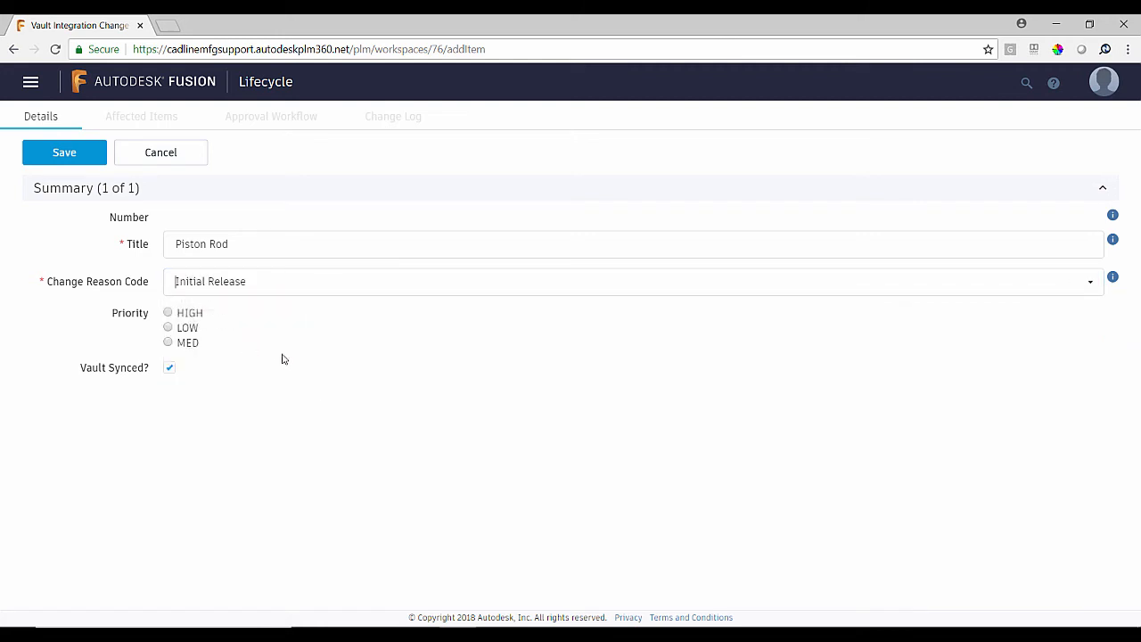
pyautogui.click(68, 157)
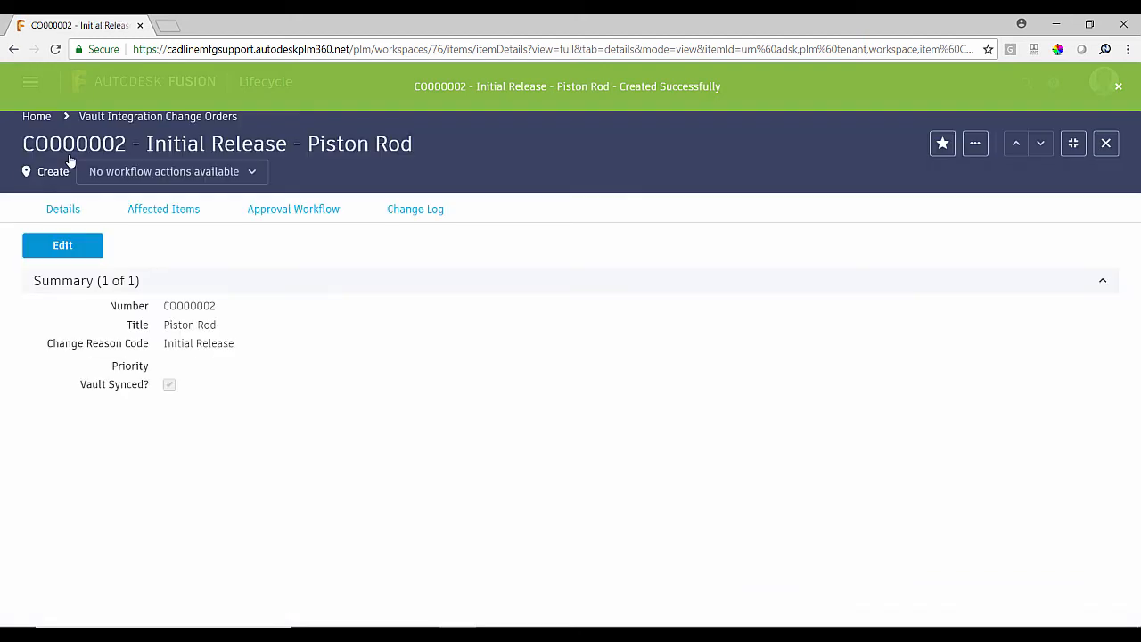
# - Add CF-000800.idw to the affected items of the Piston Rod change order
pyautogui.click(165, 217)
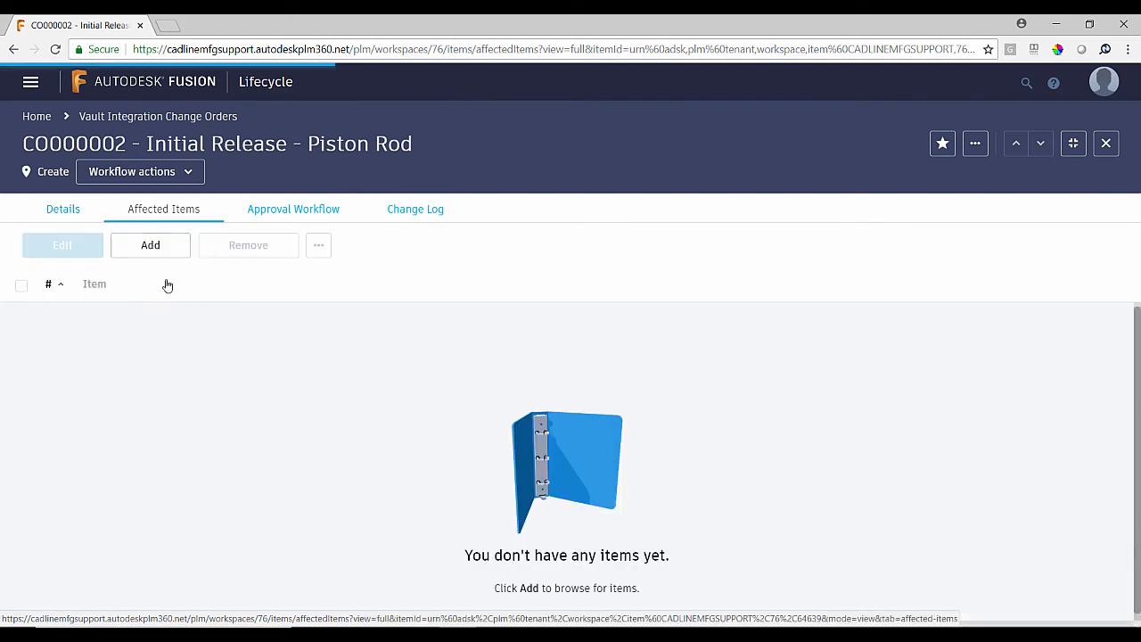
pyautogui.click(165, 253)
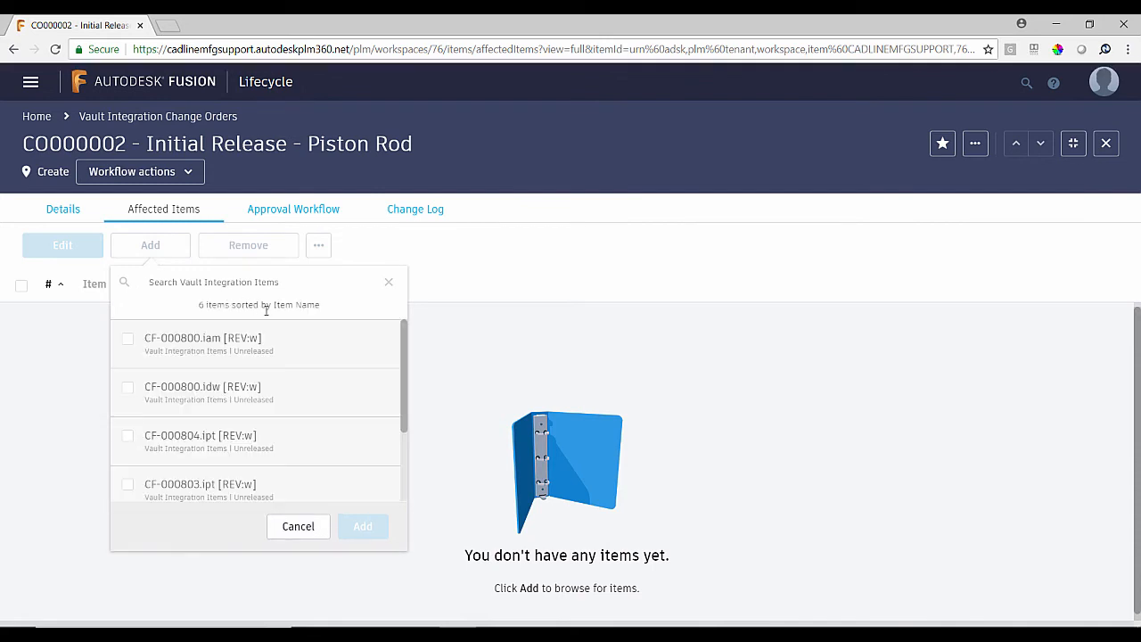
pyautogui.click(132, 396)
pyautogui.click(357, 557)
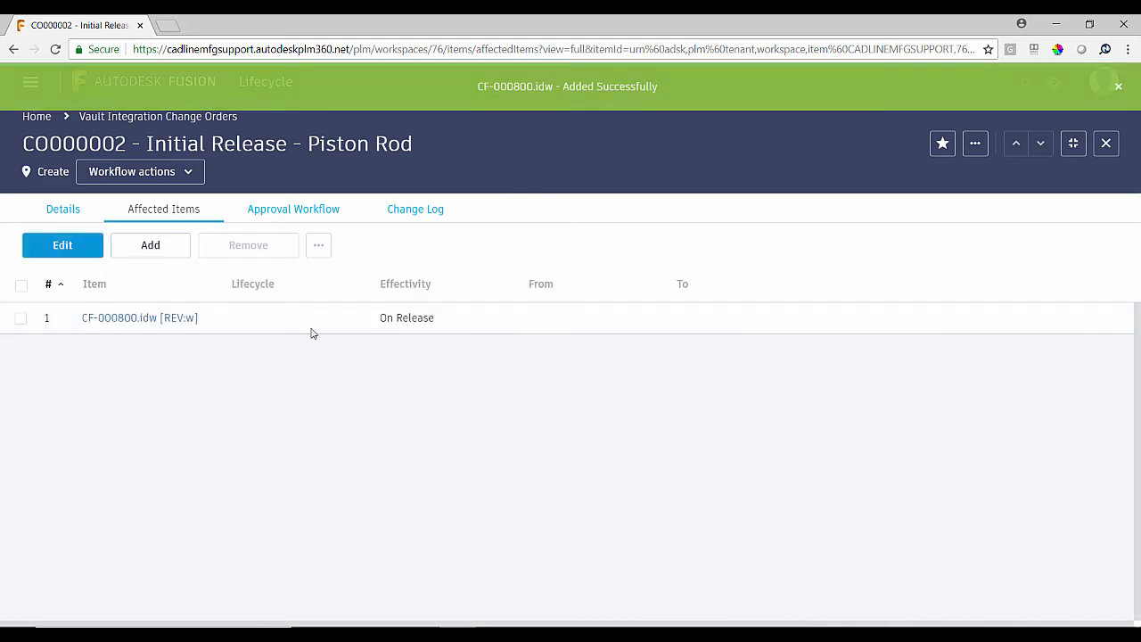
# - Add all children of CF-000800.idw to the change order's affected items, using the items filter All
pyautogui.click(319, 247)
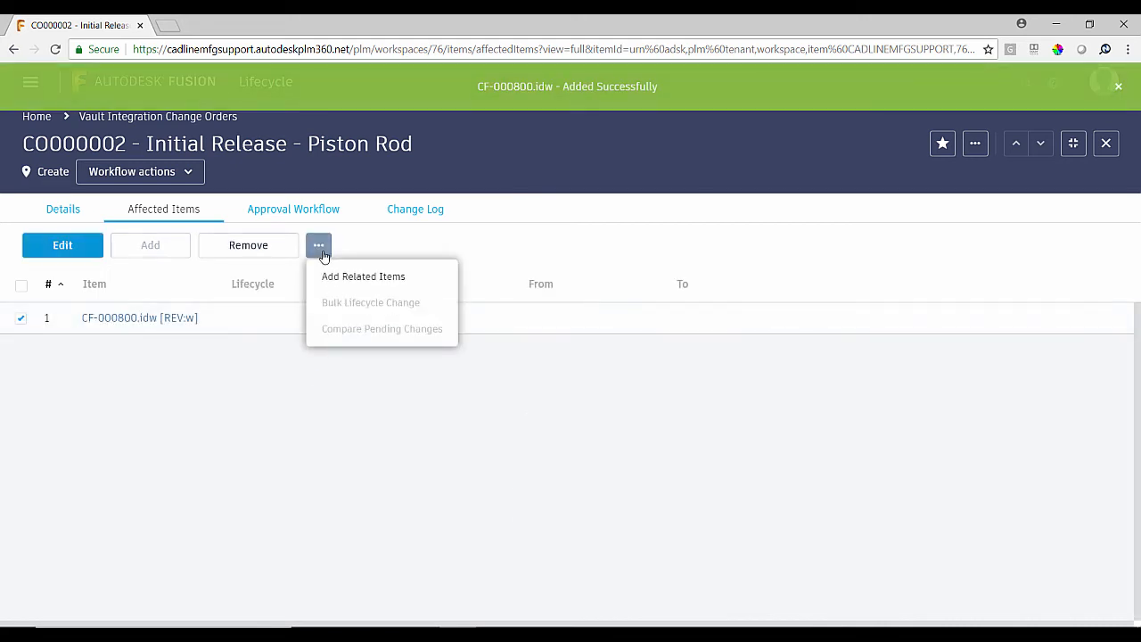
pyautogui.click(373, 279)
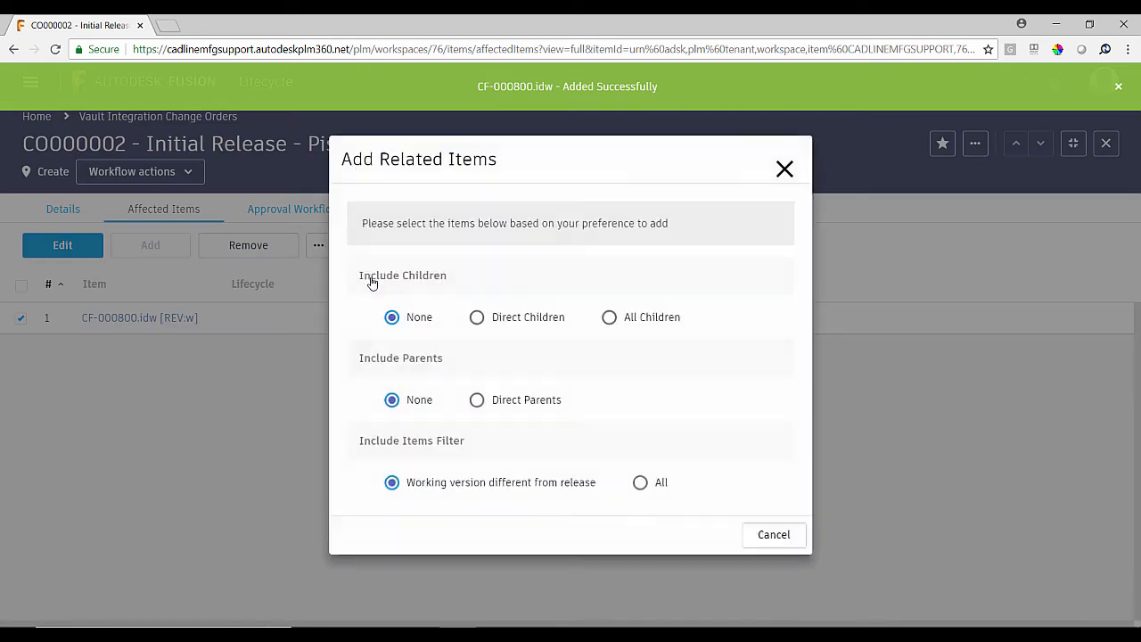
pyautogui.click(611, 318)
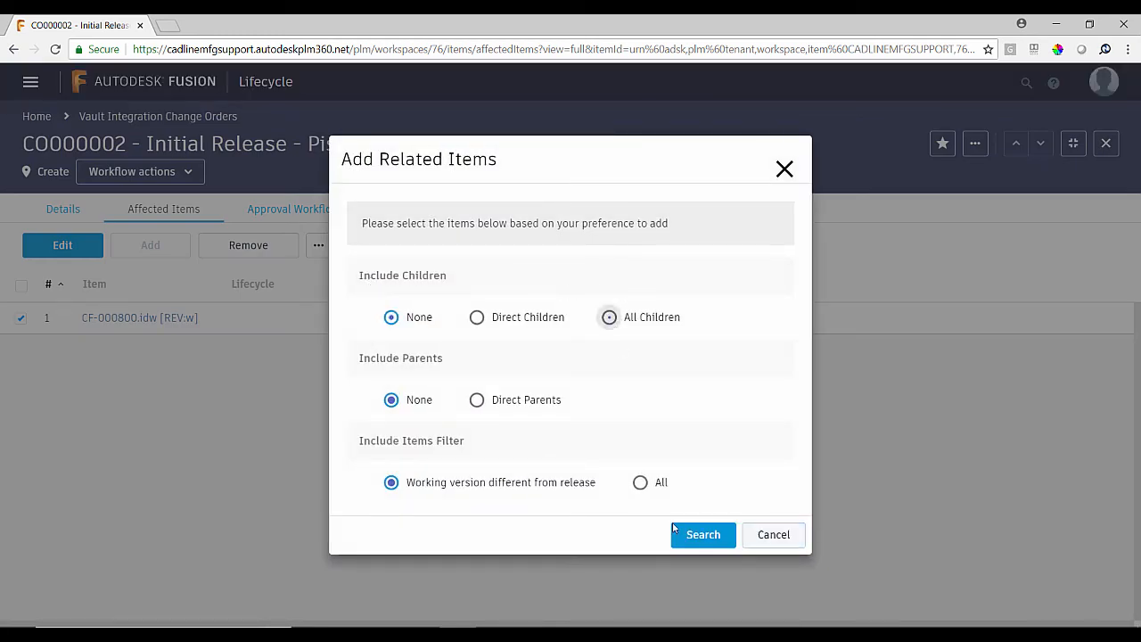
pyautogui.click(640, 483)
pyautogui.click(697, 534)
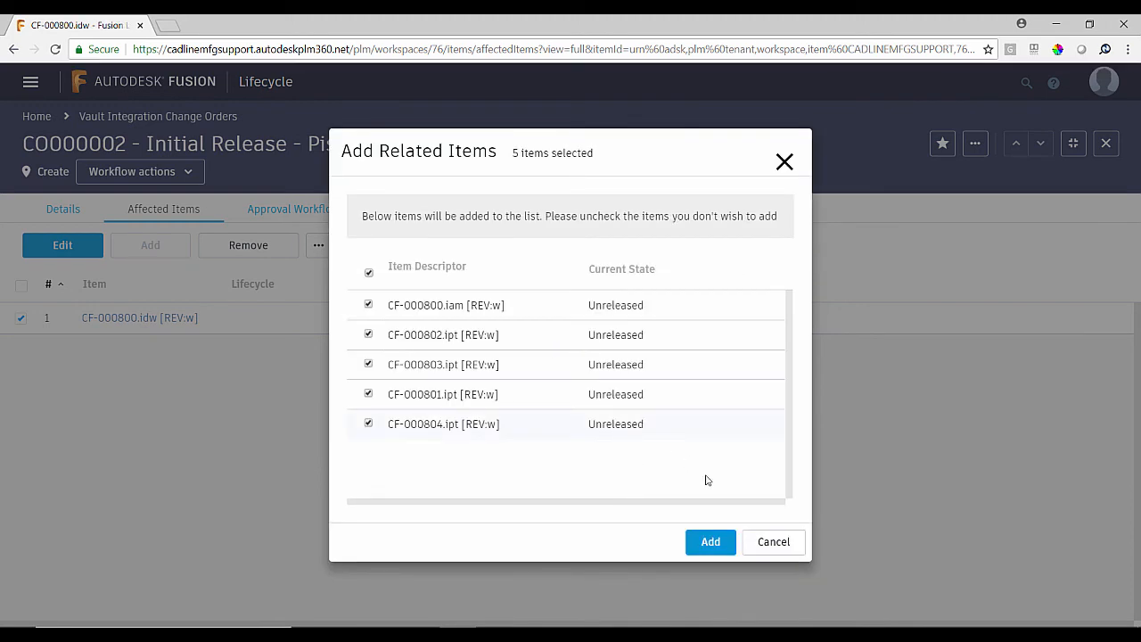
pyautogui.click(717, 543)
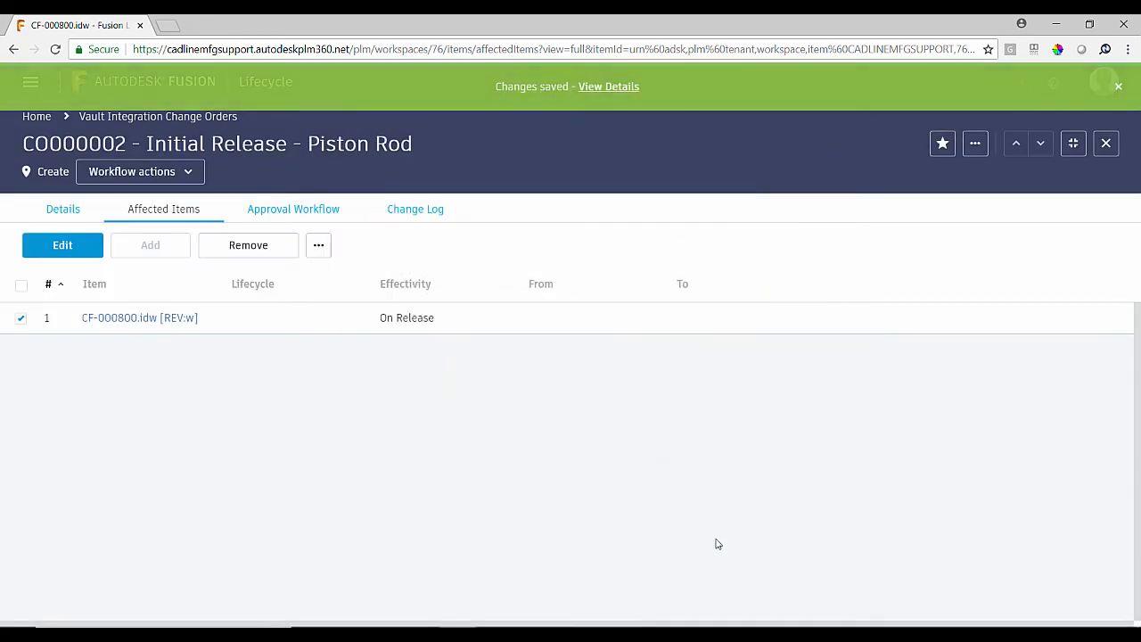
# - Run the approval workflow transition "Release in Vault and send to ERP" on the Piston Rod change order with the comment "Approved"
pyautogui.click(324, 214)
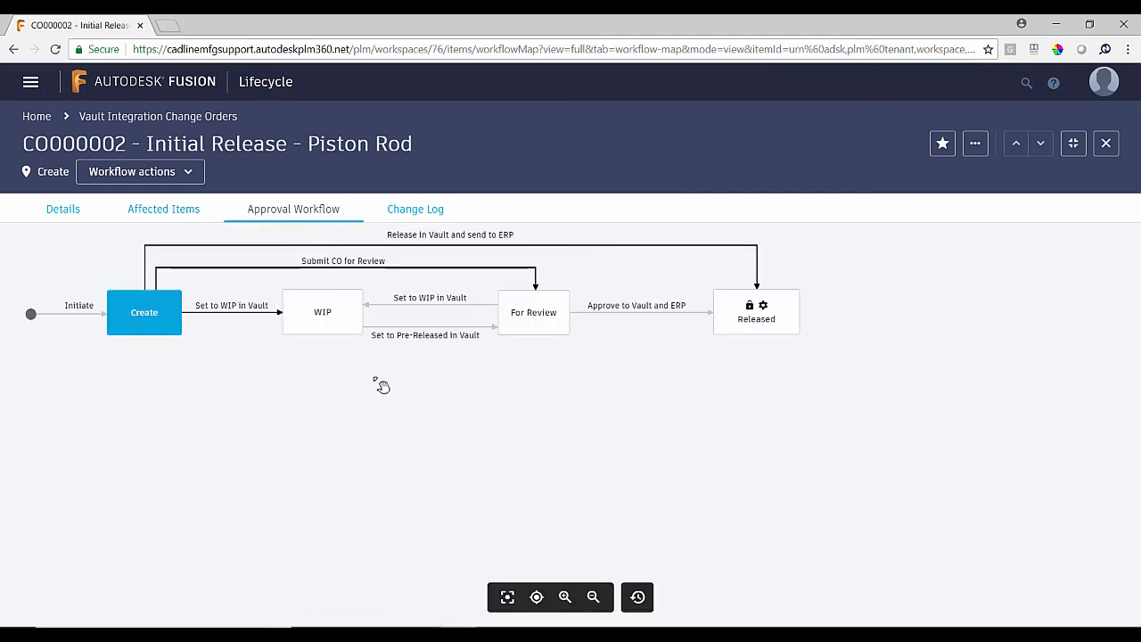
pyautogui.moveTo(410, 412); pyautogui.dragTo(434, 432)
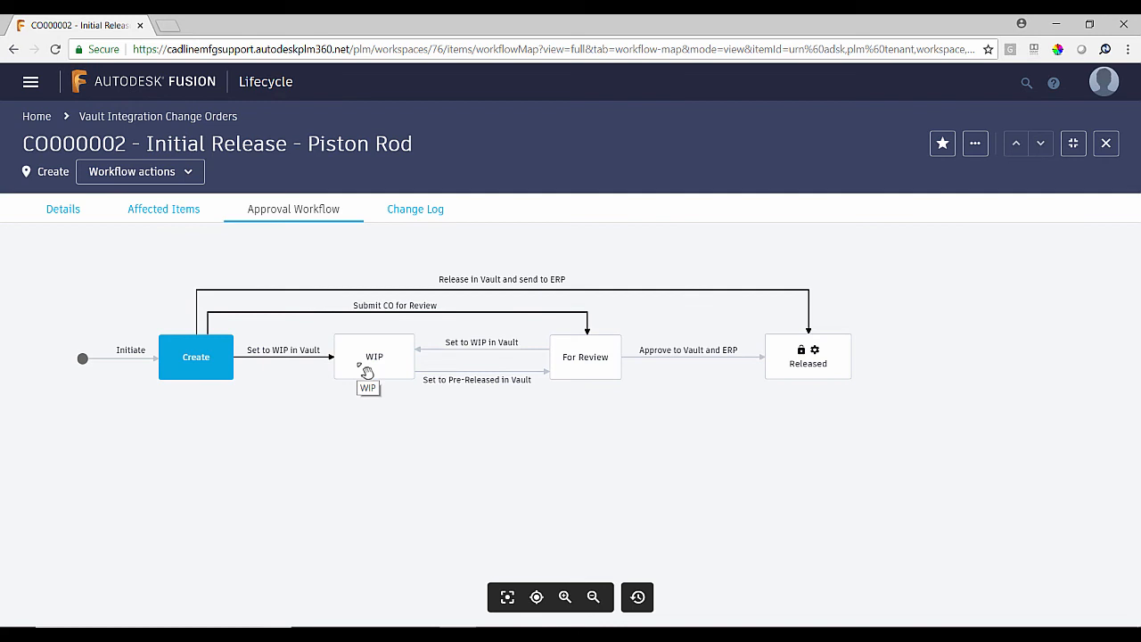
pyautogui.click(511, 290)
pyautogui.click(485, 383)
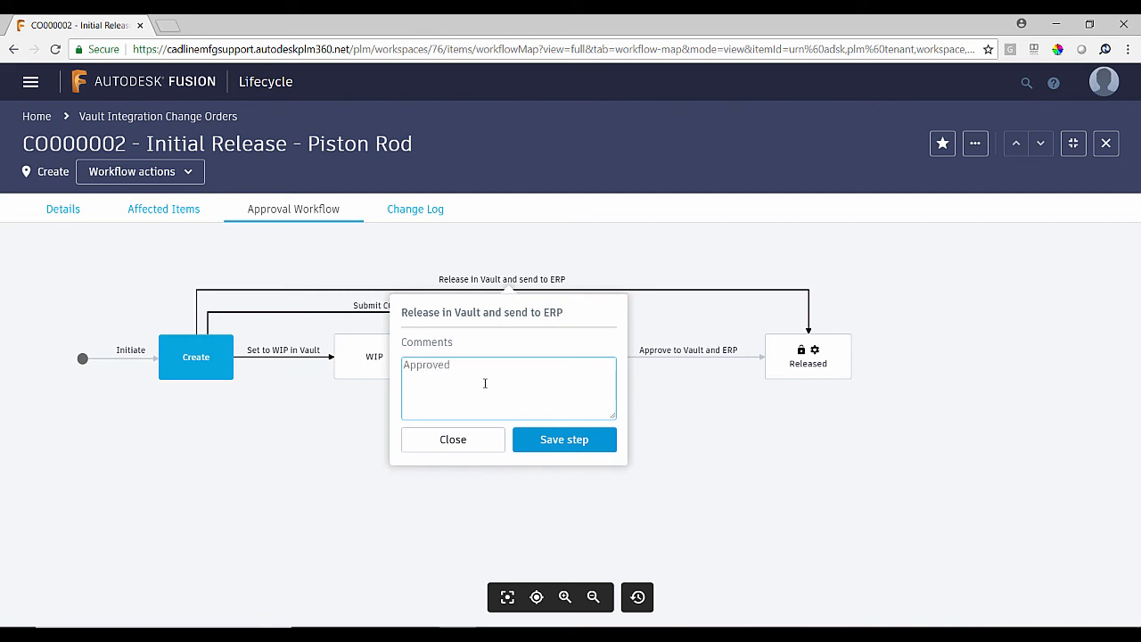
pyautogui.click(535, 448)
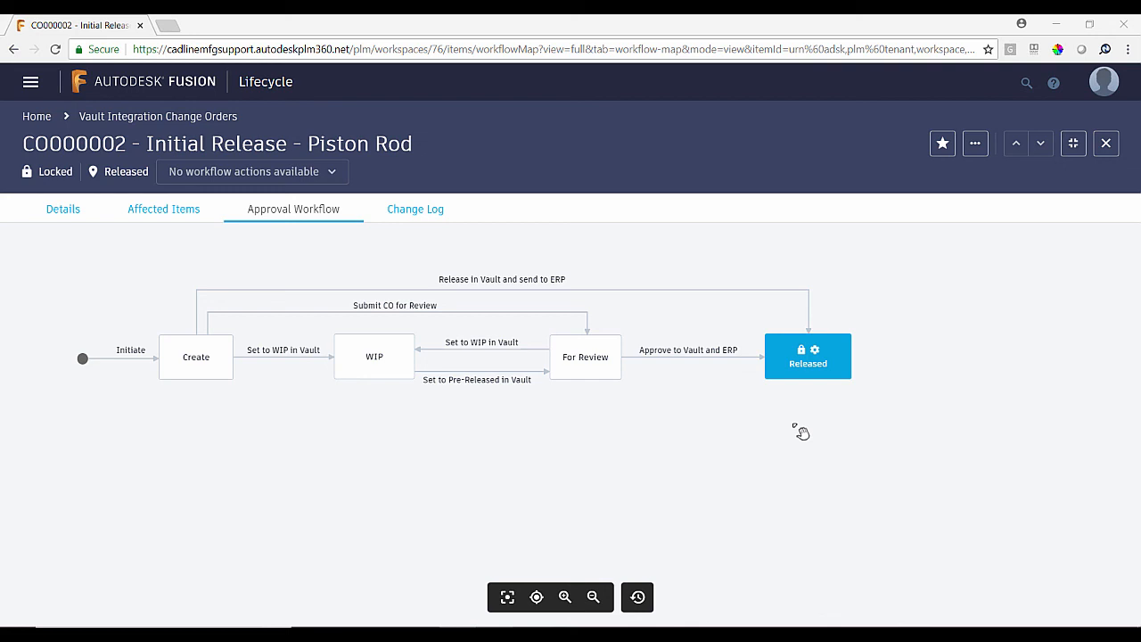
# - Switch to Autodesk Vault, close the job server queue and refresh the *800 search results to check the files' release states
pyautogui.moveTo(615, 622)
pyautogui.click(572, 613)
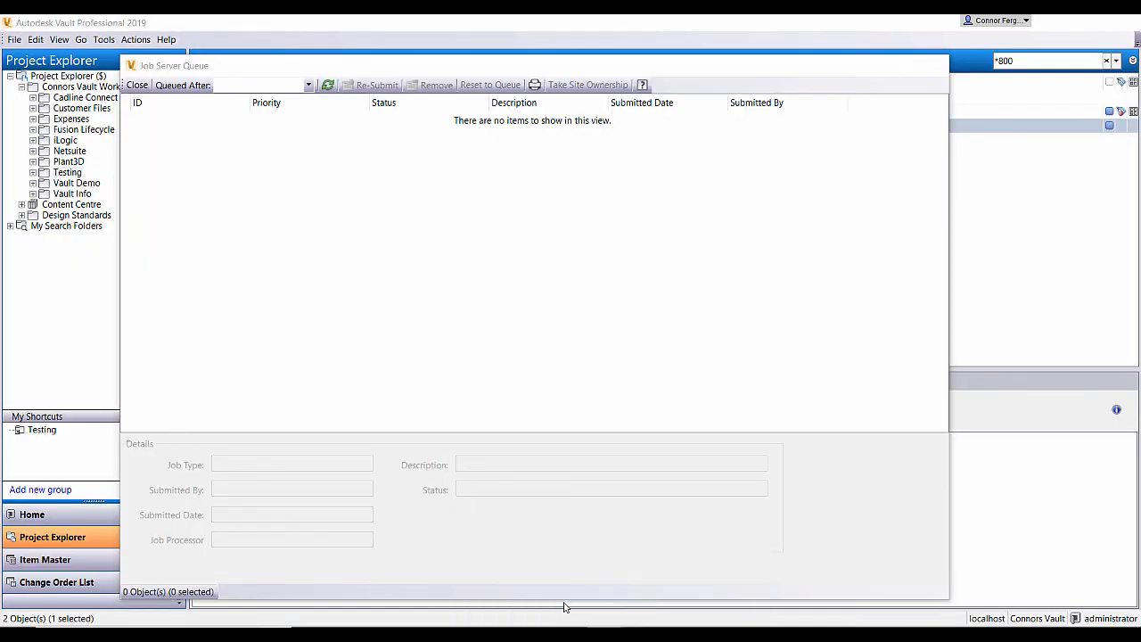
pyautogui.click(931, 67)
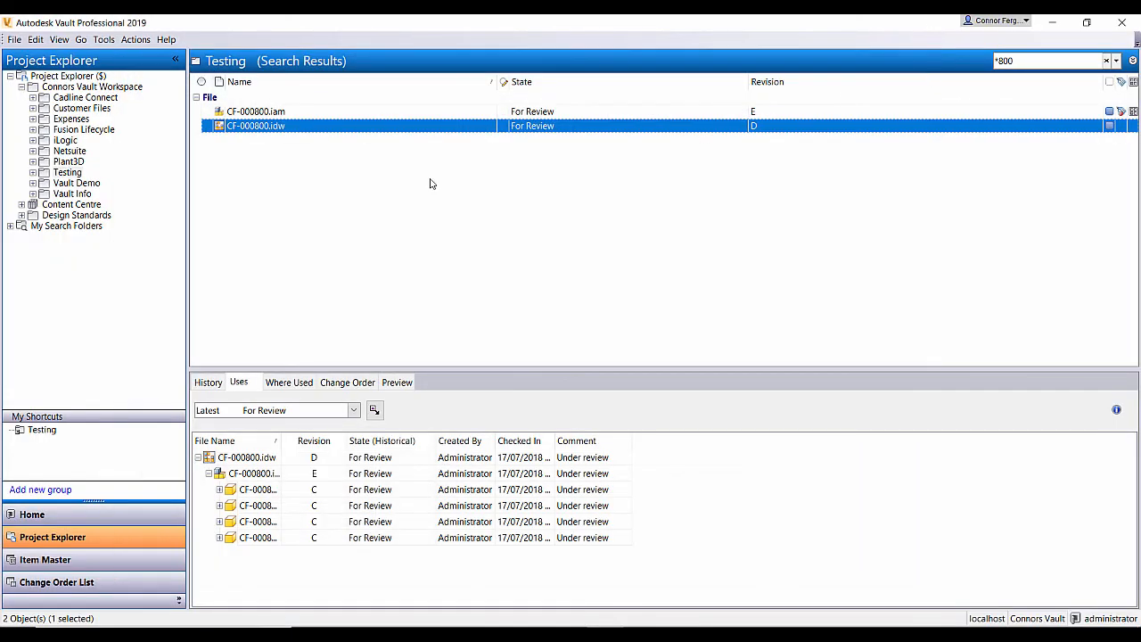
pyautogui.click(59, 39)
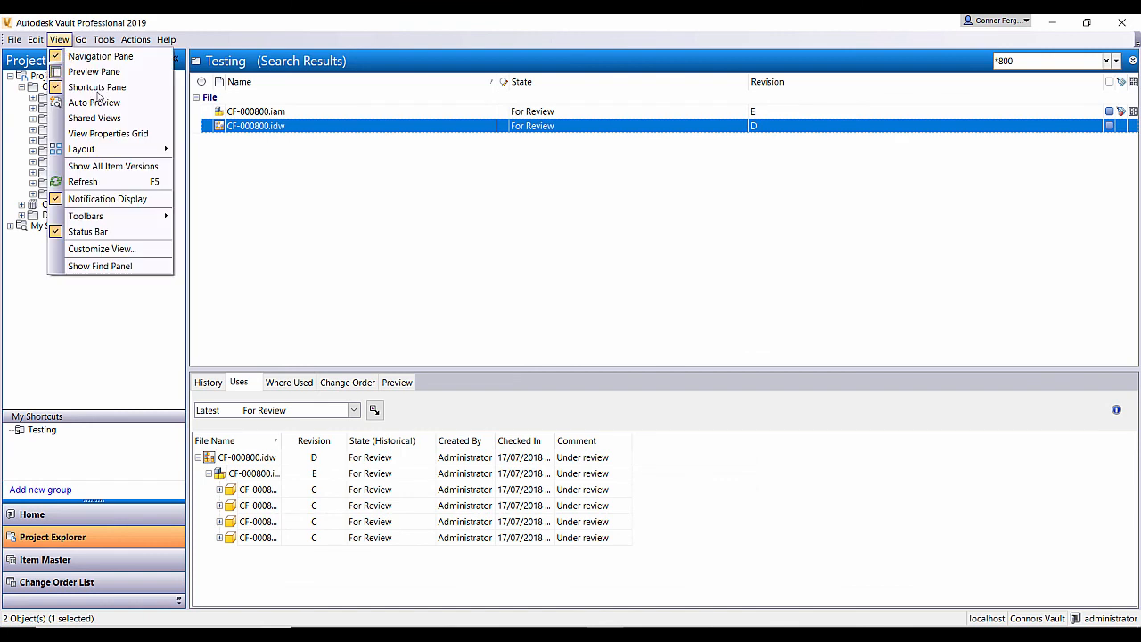
pyautogui.click(109, 182)
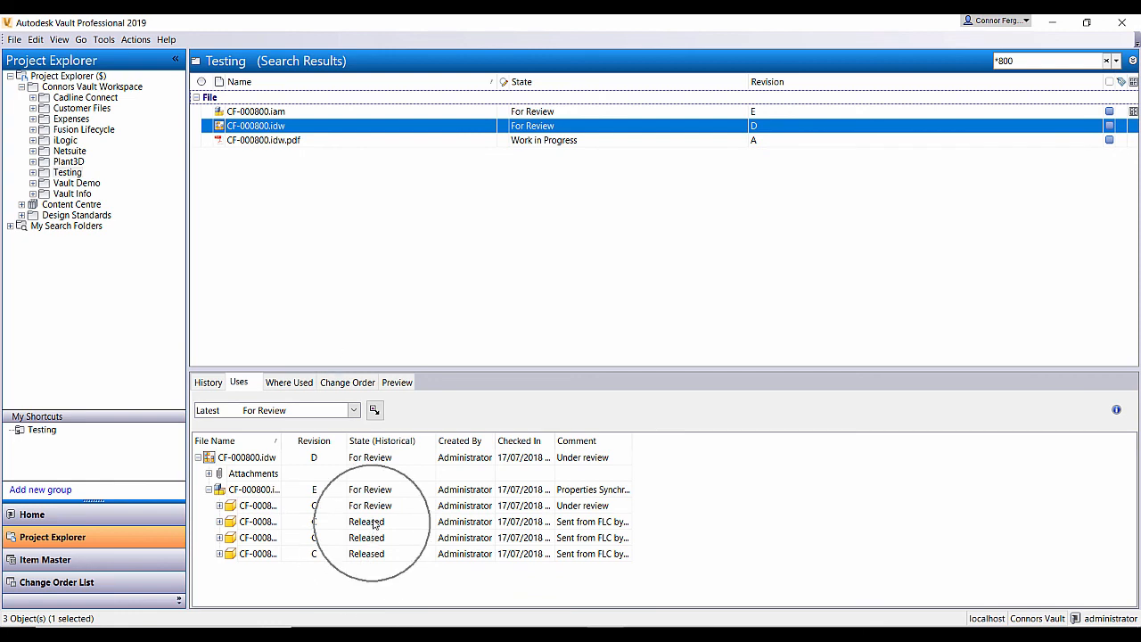
pyautogui.click(58, 39)
pyautogui.click(125, 176)
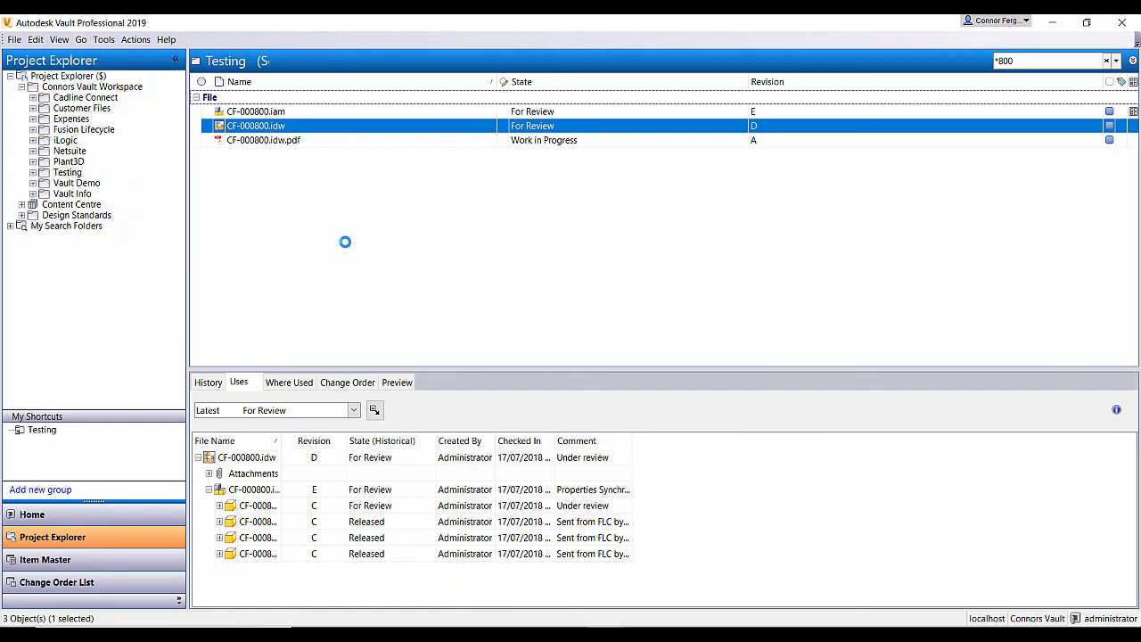